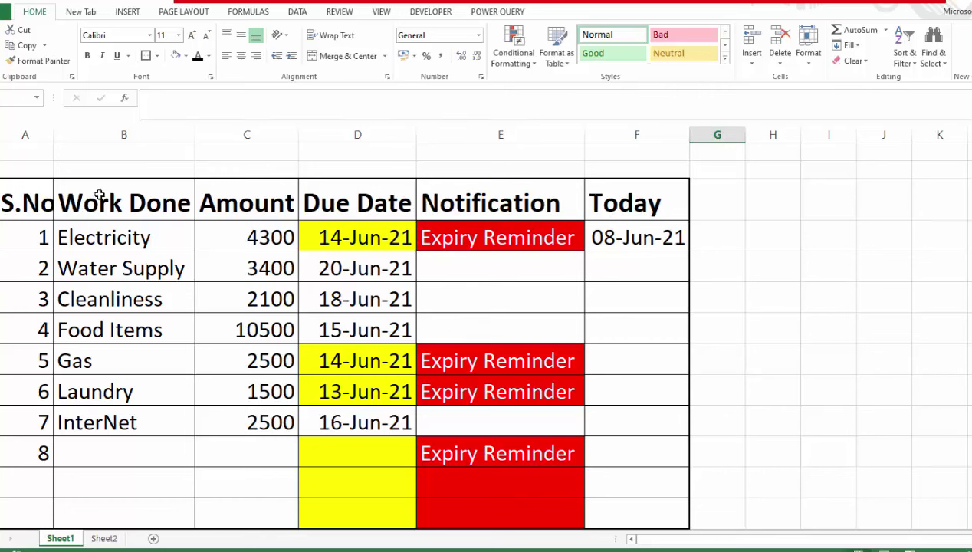
Step: Widen column A slightly and centre the Amount values in C4:C12
left_click_drag(53, 135, 63, 139)
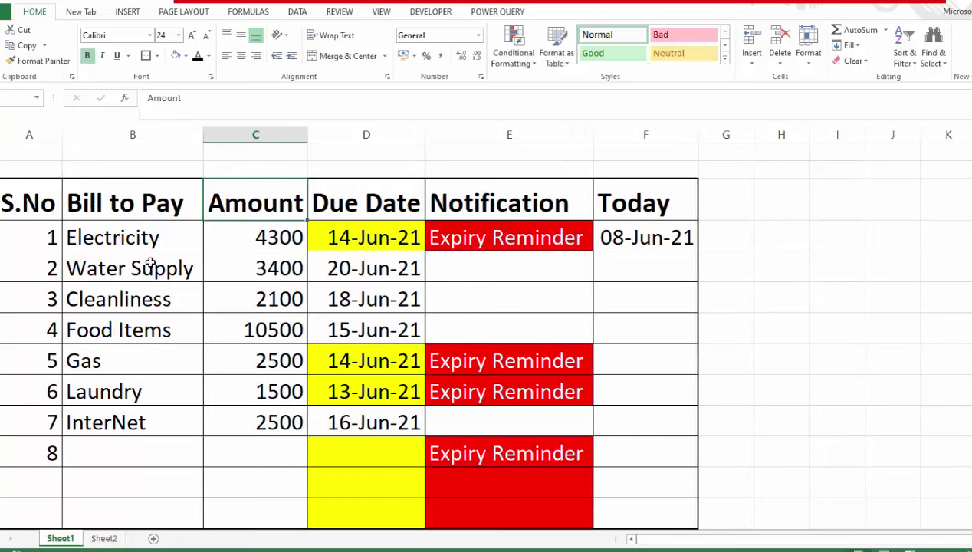
left_click_drag(243, 230, 260, 482)
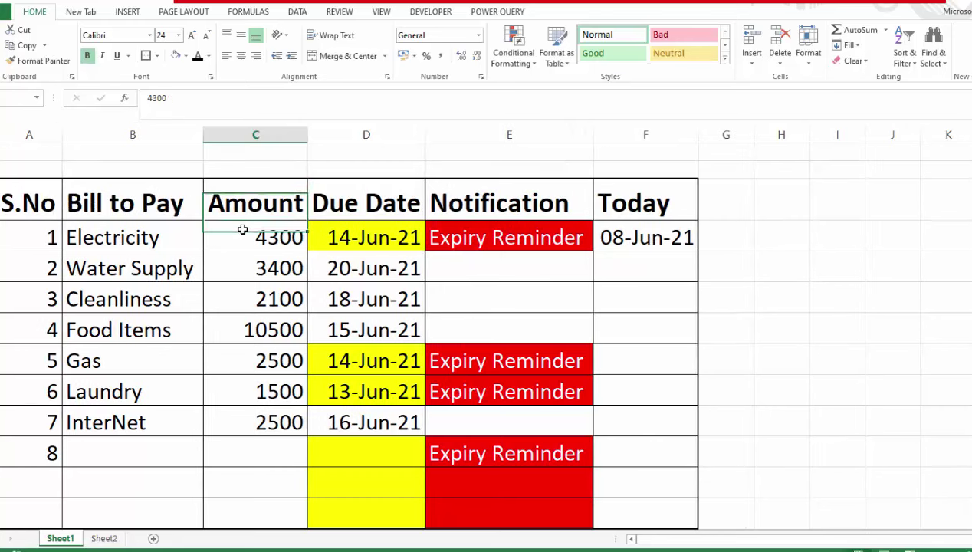
left_click(240, 58)
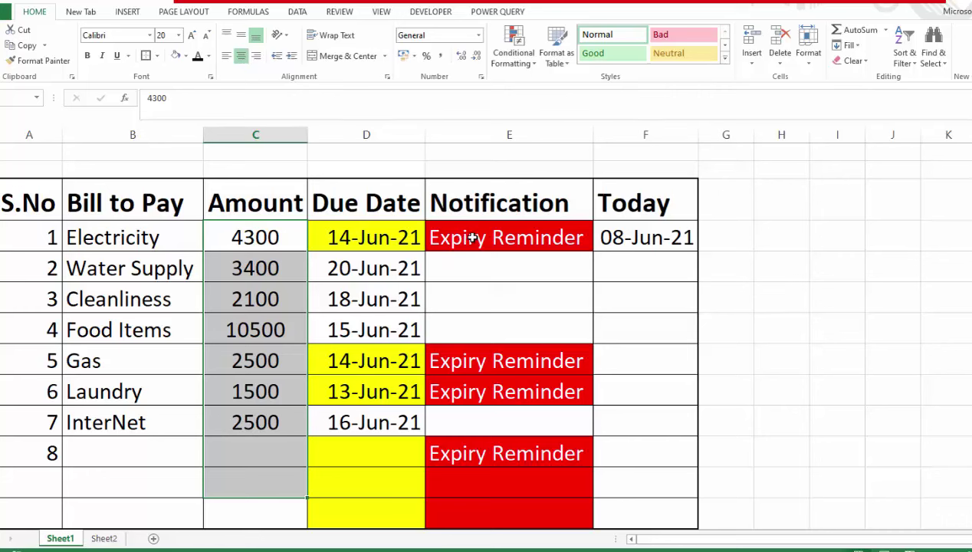
Step: Change a bill's due date to 13/06/2021
left_click(361, 266)
type("13/06/2021")
key("Tab")
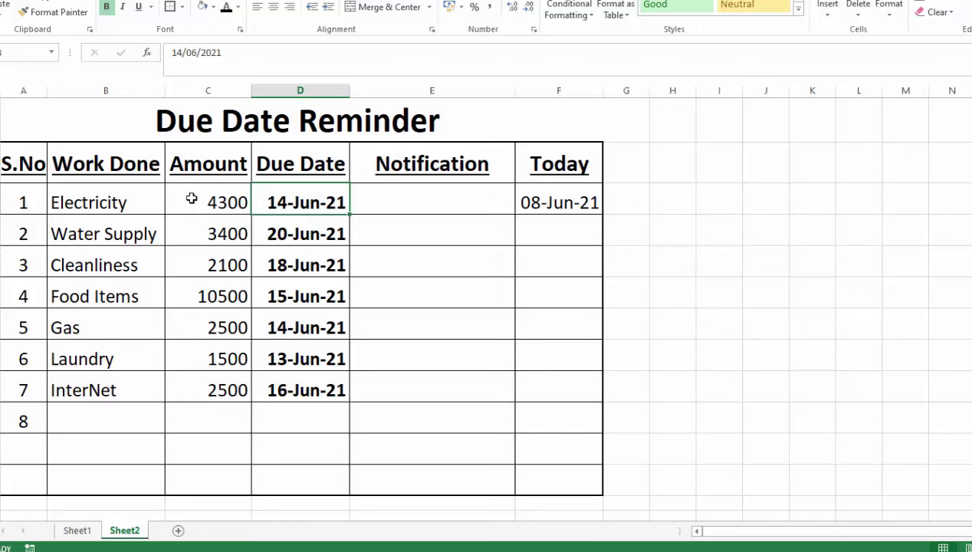
left_click(407, 201)
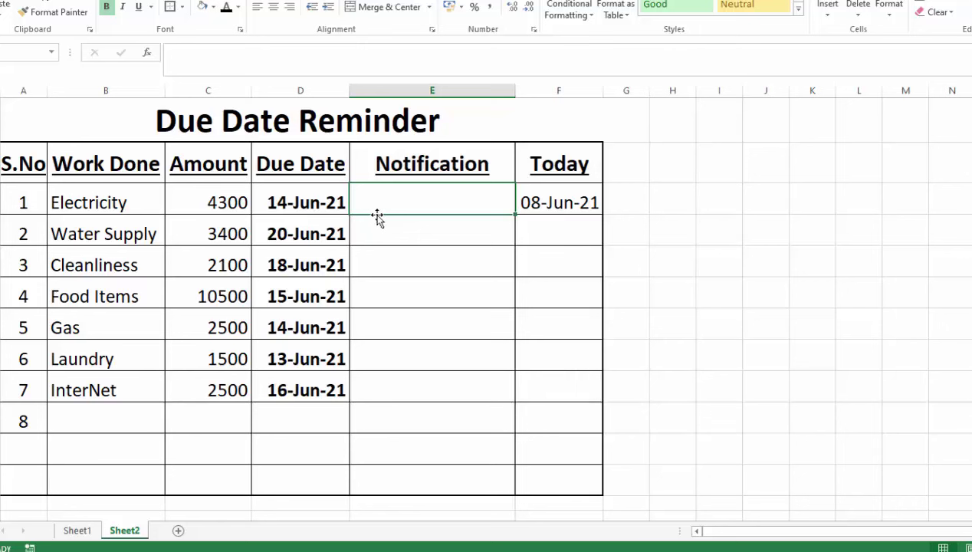
mouse_move(23, 163)
left_mouse_down()
mouse_move(476, 481)
mouse_move(555, 481)
left_mouse_up()
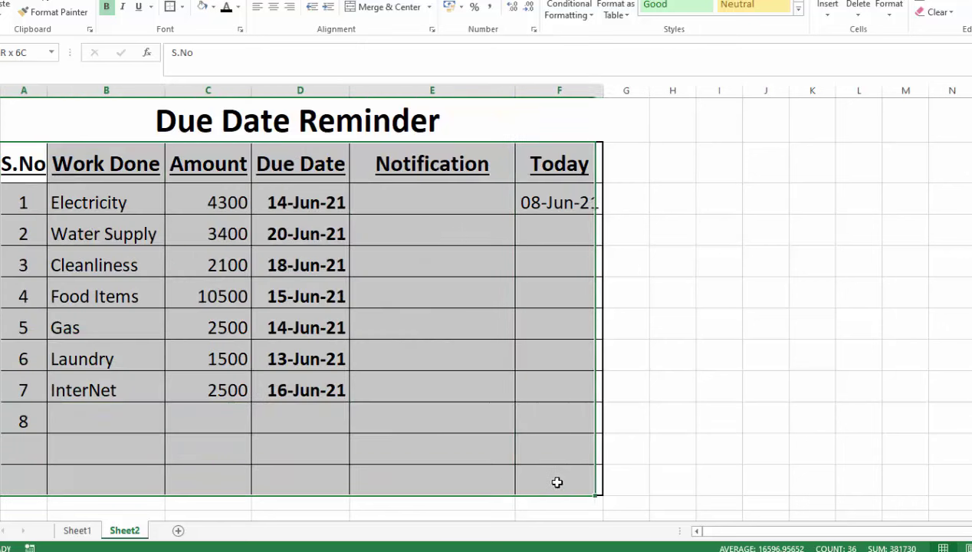
left_click(858, 323)
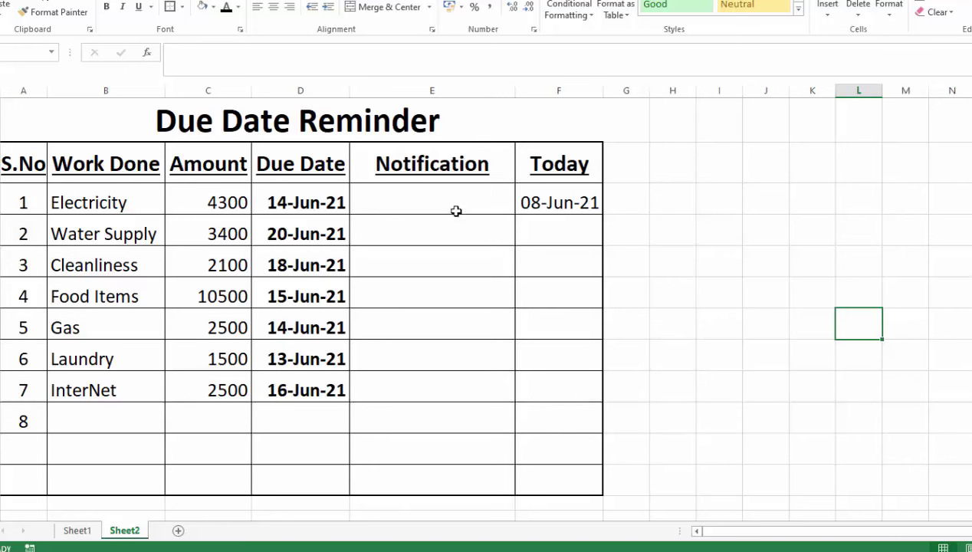
scroll(702, 335, "up", 2)
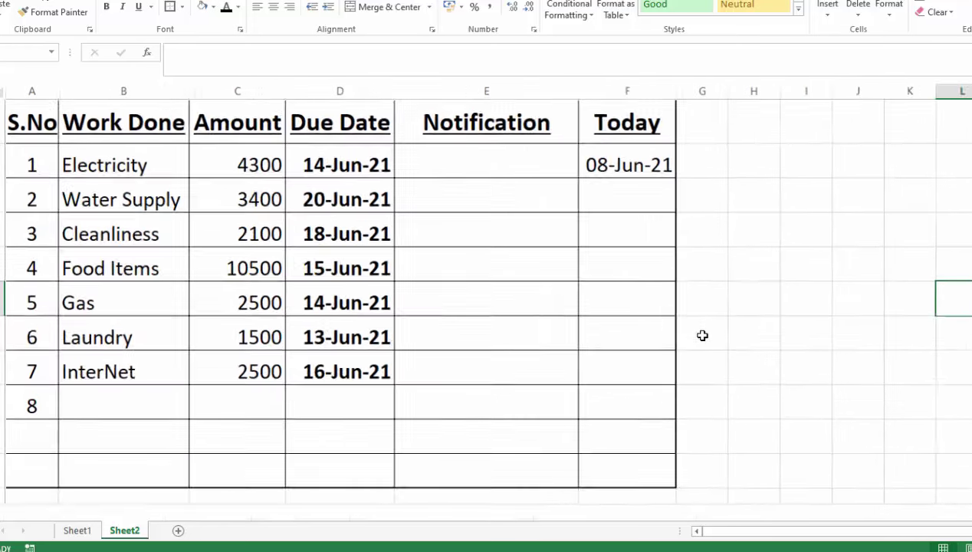
scroll(635, 285, "down", 2)
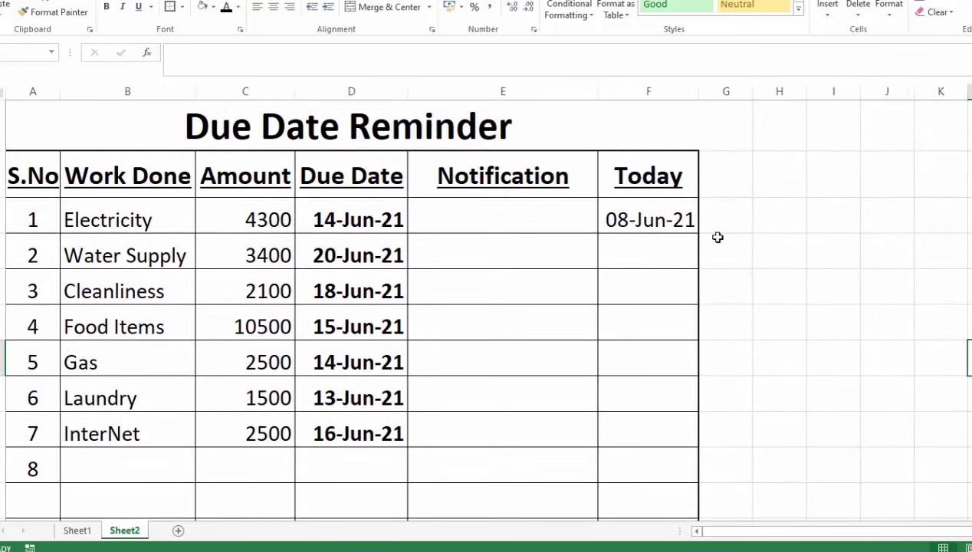
Step: In Electricity's Notification cell E3, enter the partial formula =IF(D3<TODAY()+7
left_click(499, 217)
scroll(799, 287, "up", 2)
type("=IF")
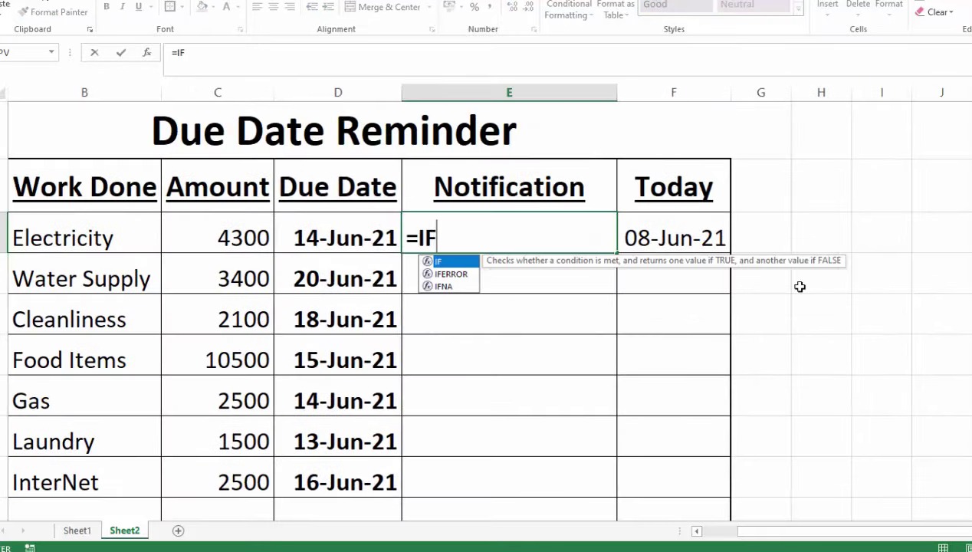
type("(")
left_click(306, 233)
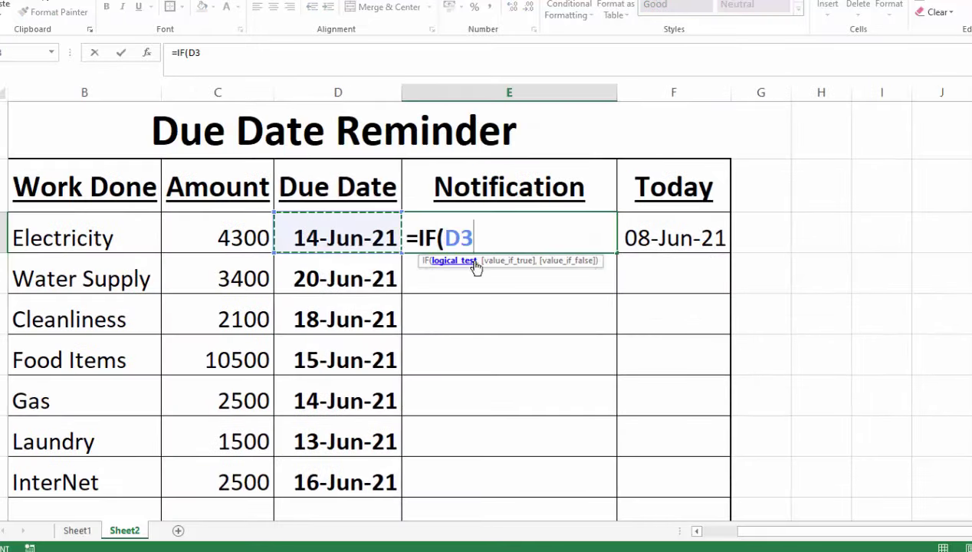
type("<")
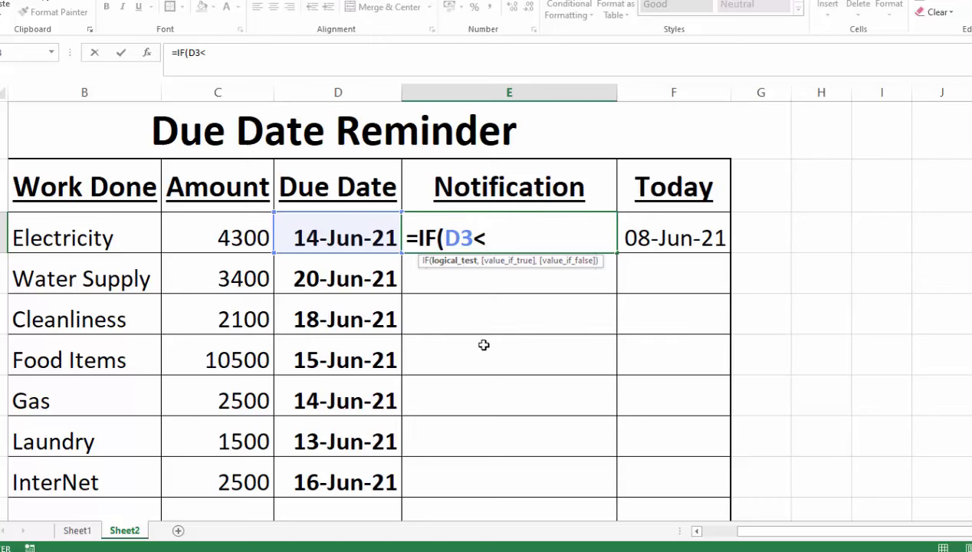
type("TODAY")
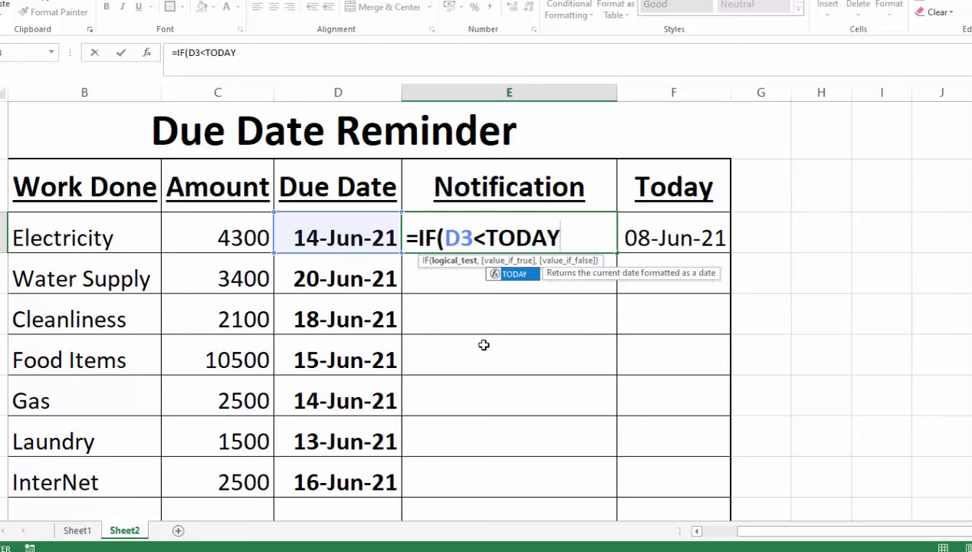
type("()")
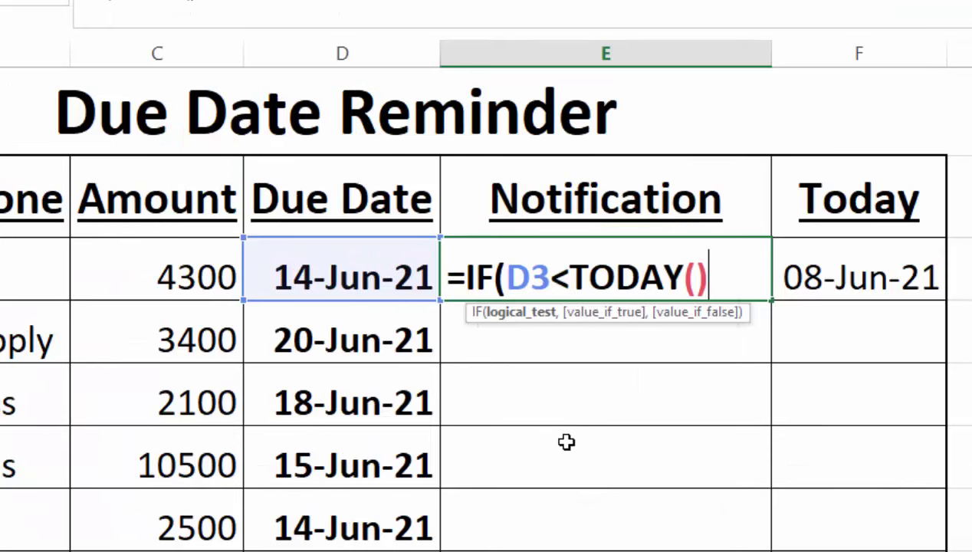
type("+")
type("7")
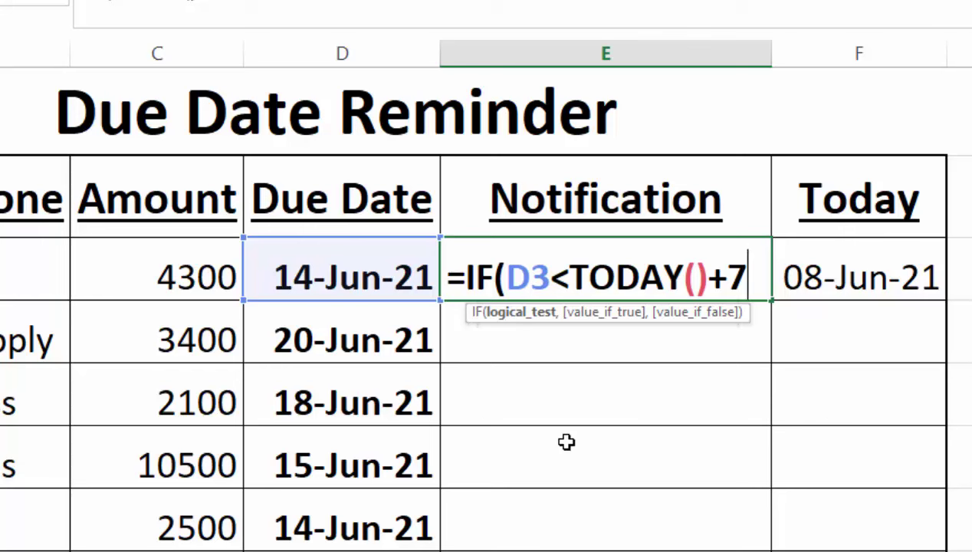
type(",")
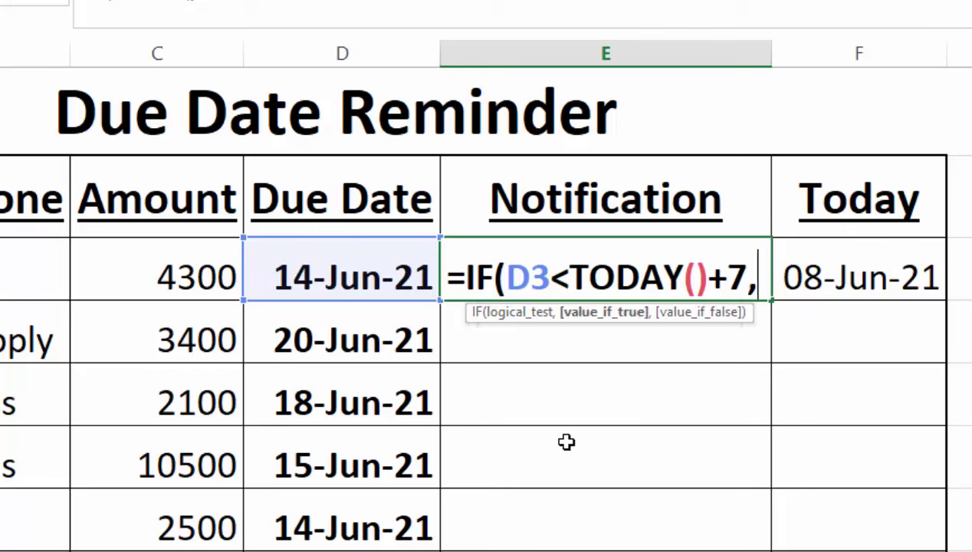
key("BackSpace")
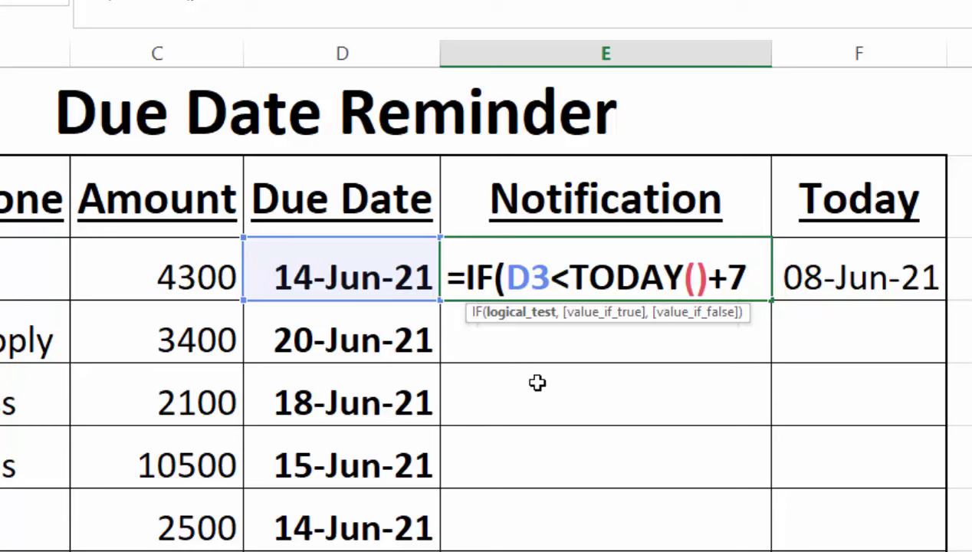
Step: Complete E3's formula as =IF(D3<TODAY()+7,"EXPIRY REMINDER","")
type(",")
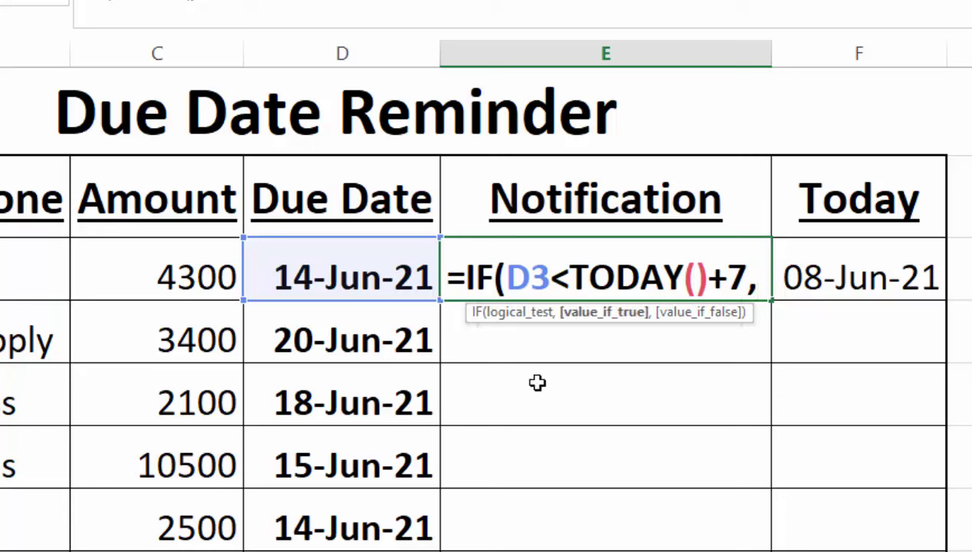
type("\"E")
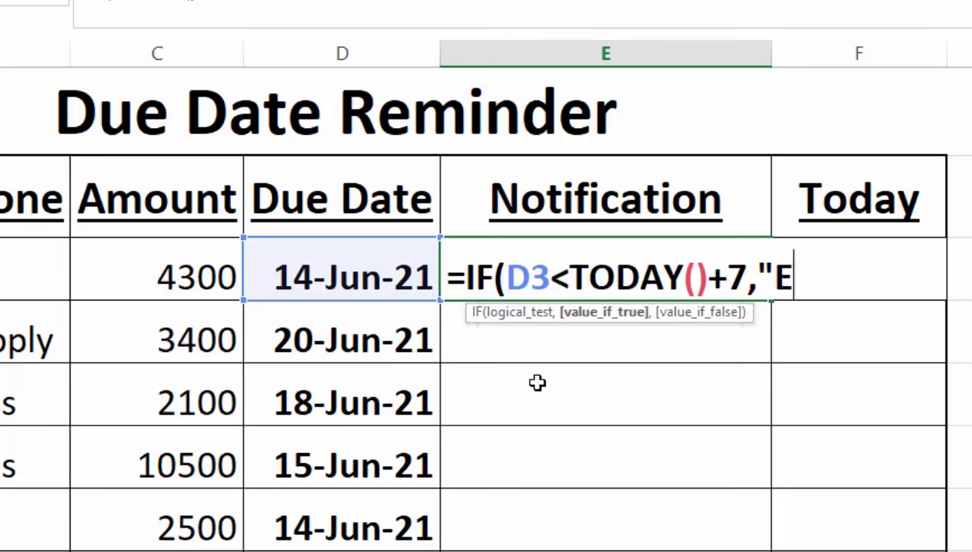
type("XPIRY REM")
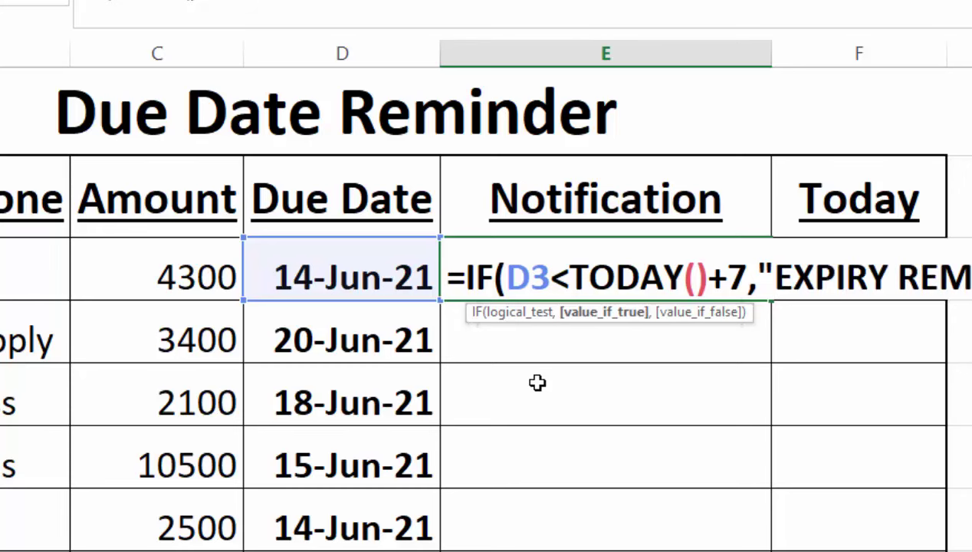
type("INDER\",")
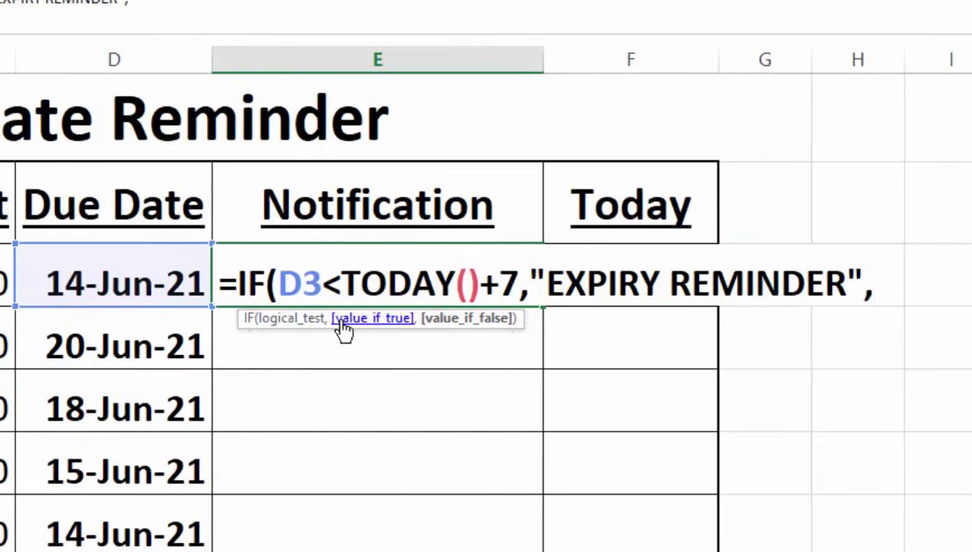
left_click_drag(446, 320, 606, 332)
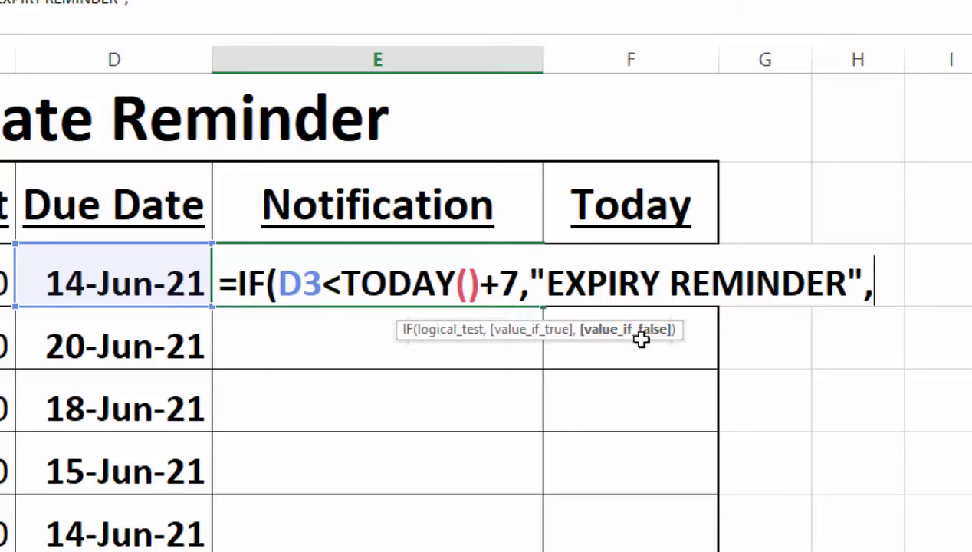
type("\"")
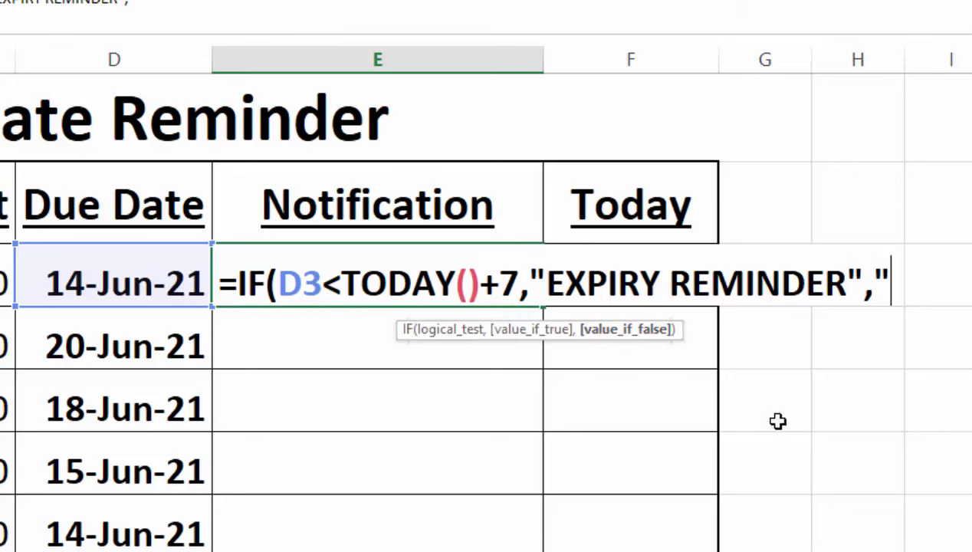
type("\"")
type(")")
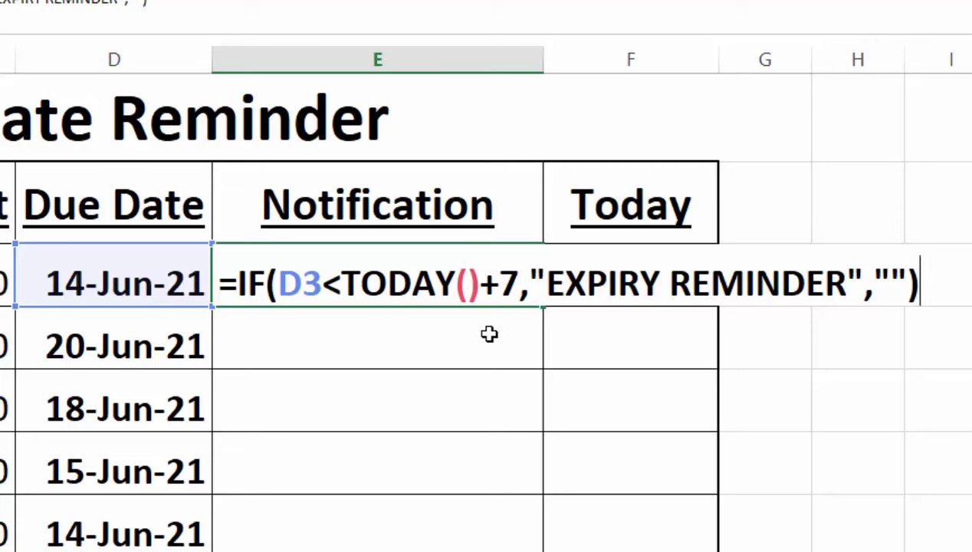
Step: Commit the E3 formula and fill it down the Notification column
key("Return")
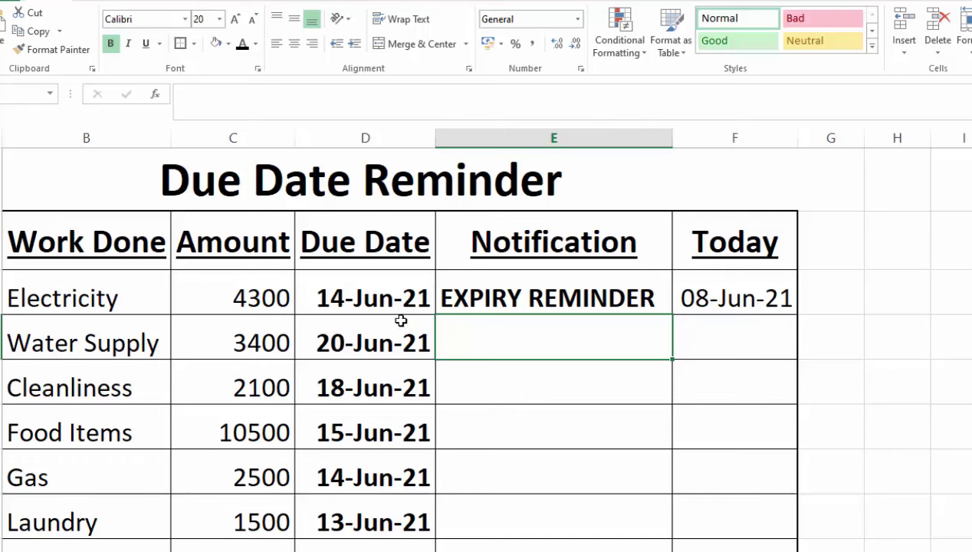
left_click(612, 293)
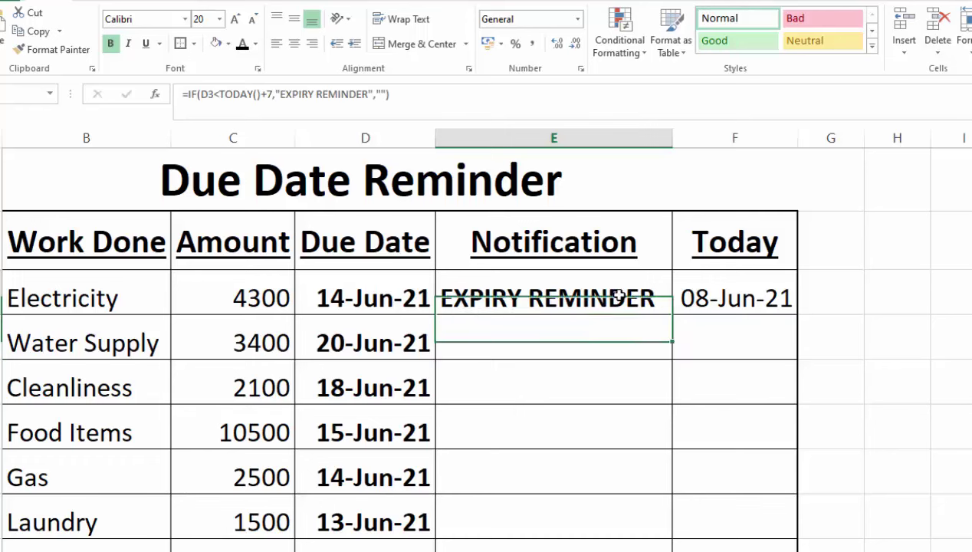
double_click(669, 314)
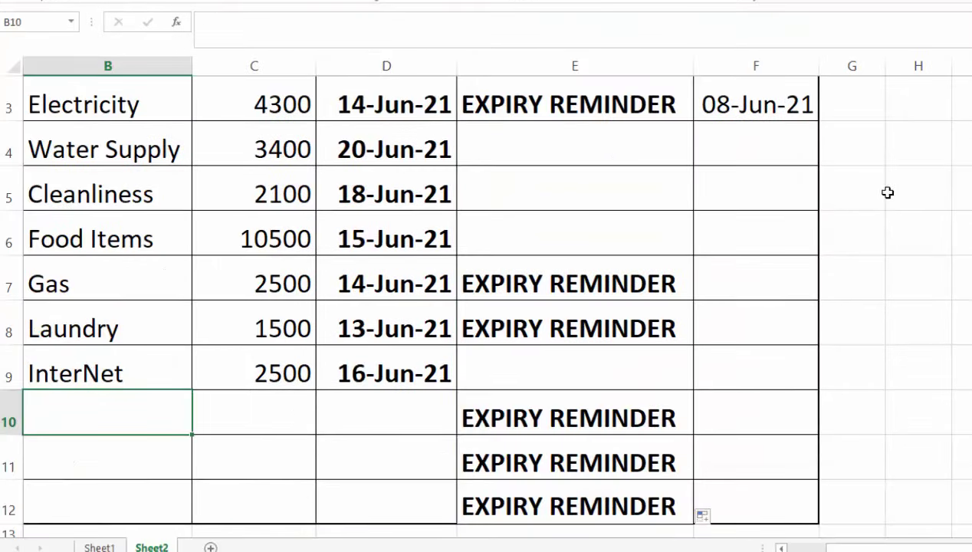
Step: Enter amount 2000 and a due date for the new bill in row 10
left_click(252, 414)
type("200")
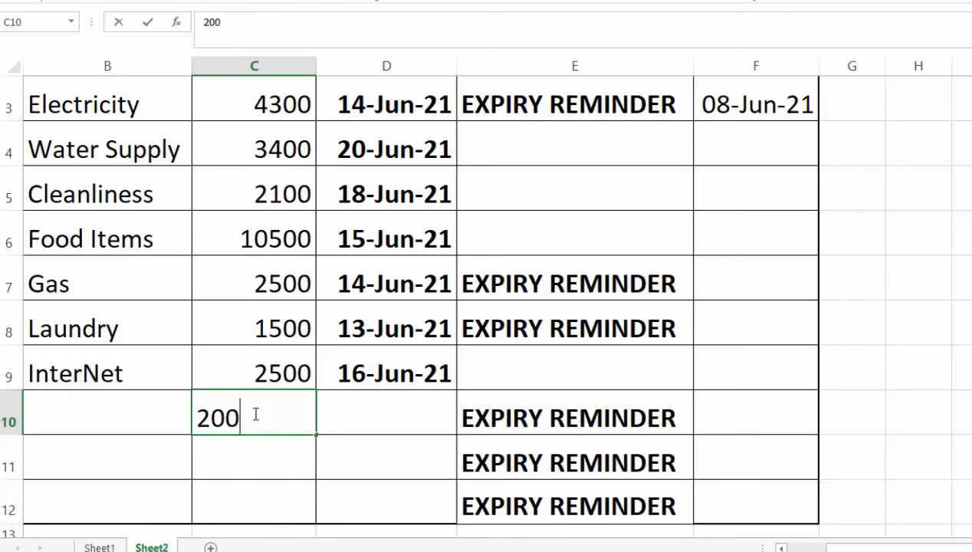
type("0")
key("Tab")
type("17 JUNE, 20")
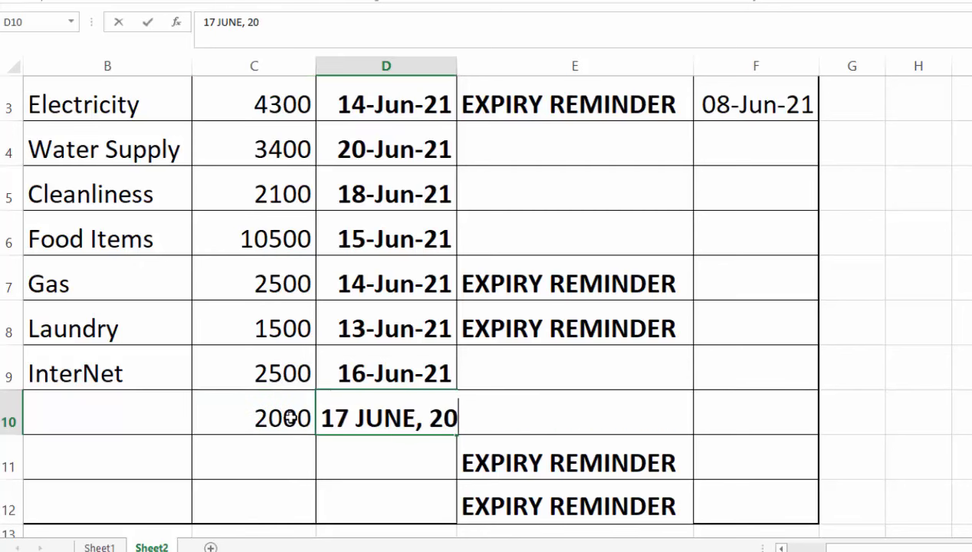
type("201")
key("Return")
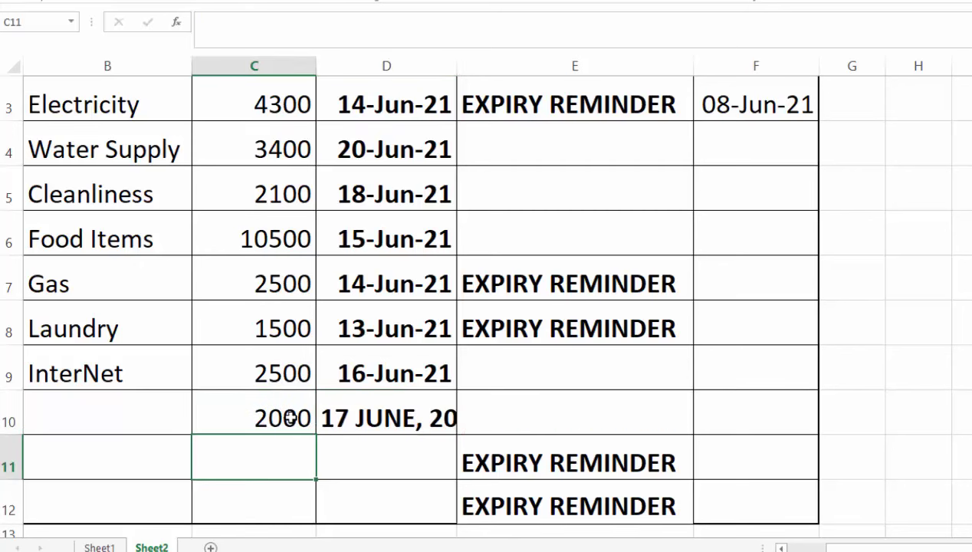
Step: Correct D10's due date to 17/6/2021 and give it the dd-mmm-yy date format
left_click(366, 420)
double_click(367, 420)
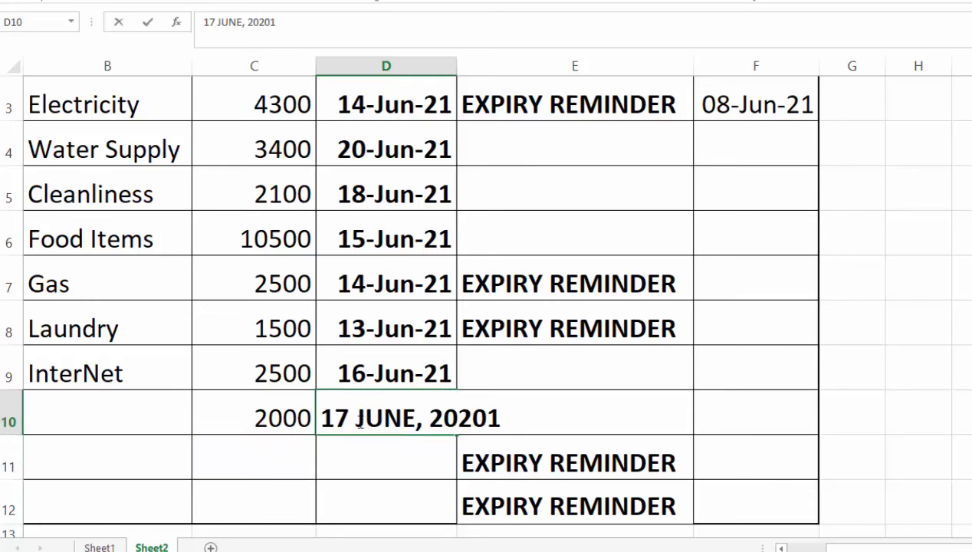
key("shift+End")
key("Delete")
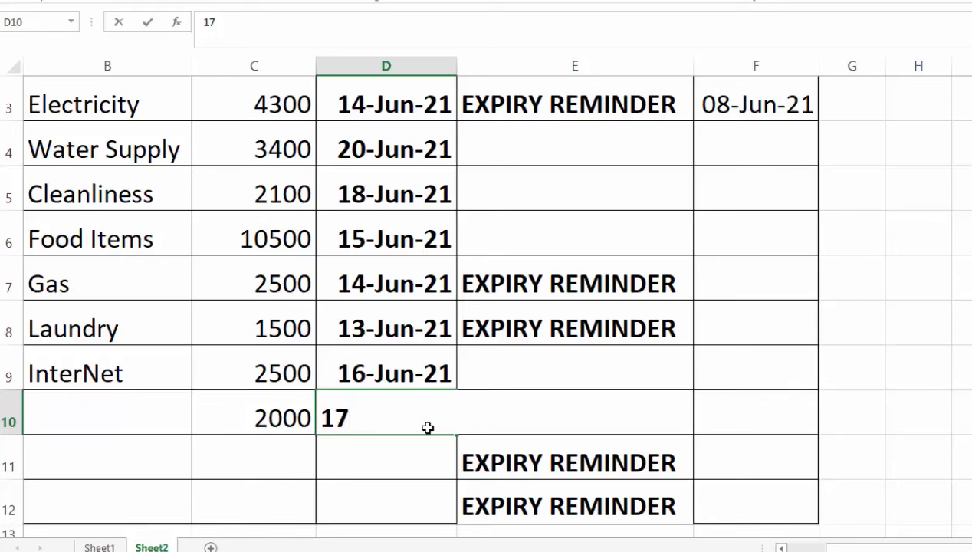
type("/JUN")
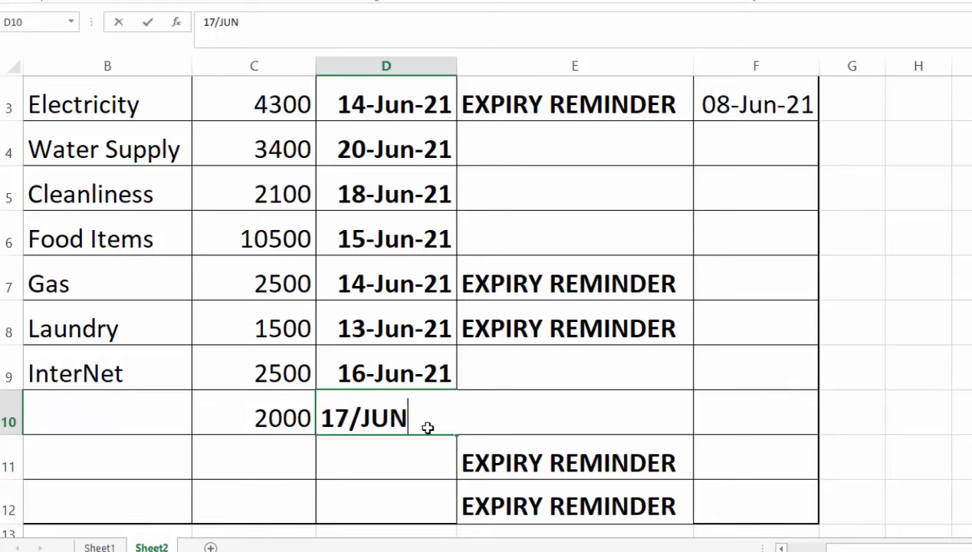
key("BackSpace")
key("BackSpace")
key("BackSpace")
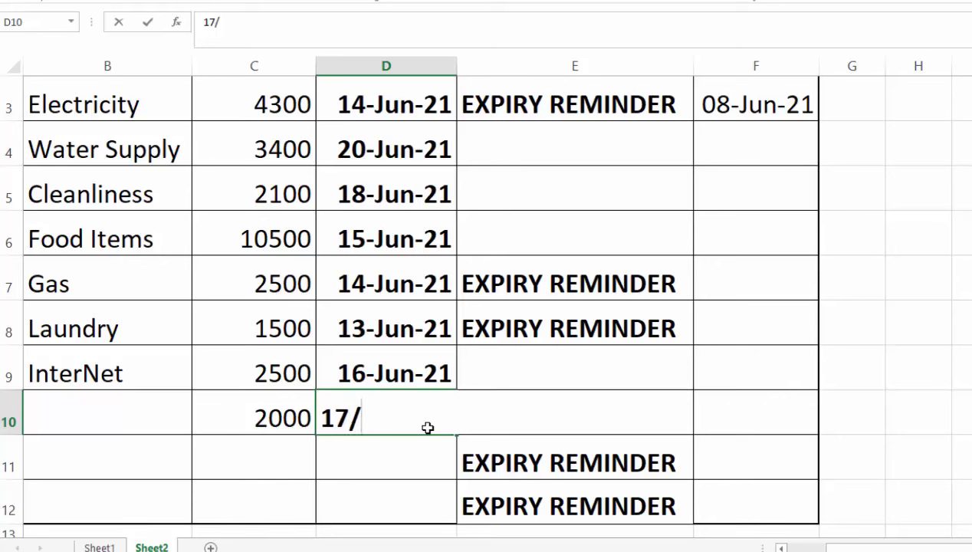
type("6/")
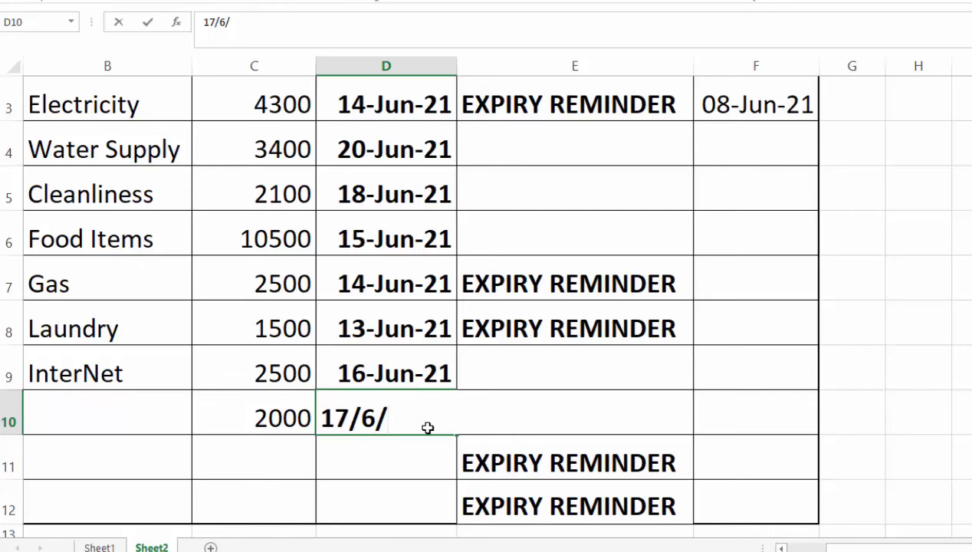
type("2021")
key("Return")
left_click(429, 422)
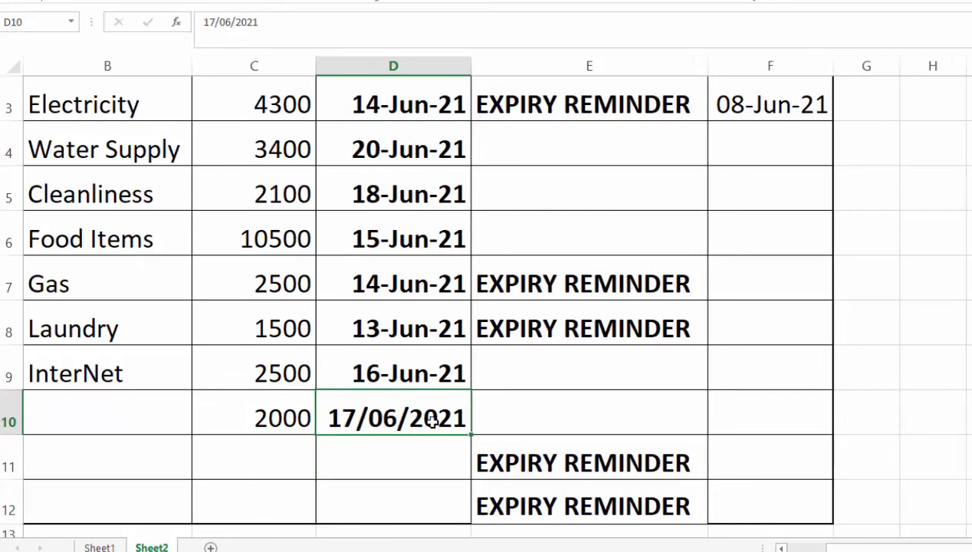
key("ctrl+shift+3")
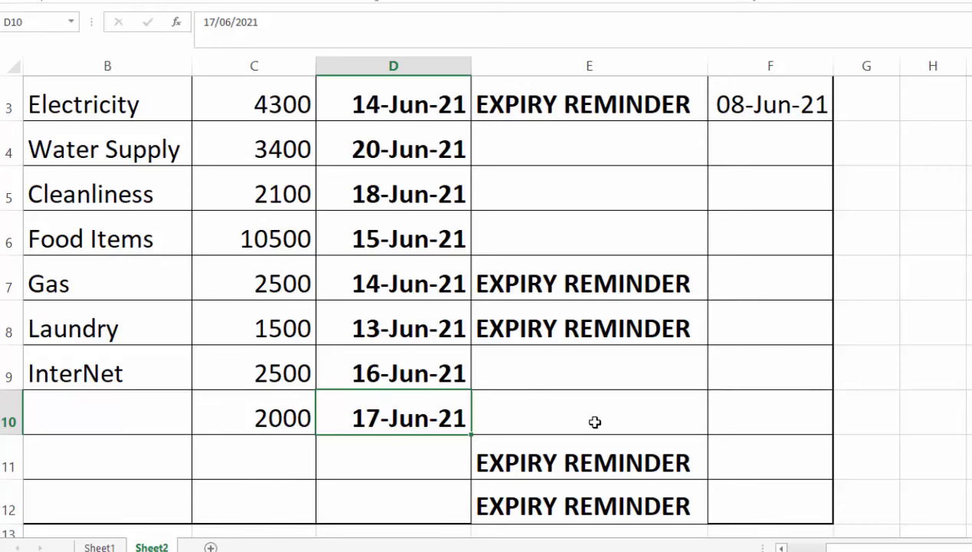
Step: Change InterNet's due date in D9 to 10-Jun-21
left_click(414, 376)
double_click(414, 376)
key("BackSpace")
key("BackSpace")
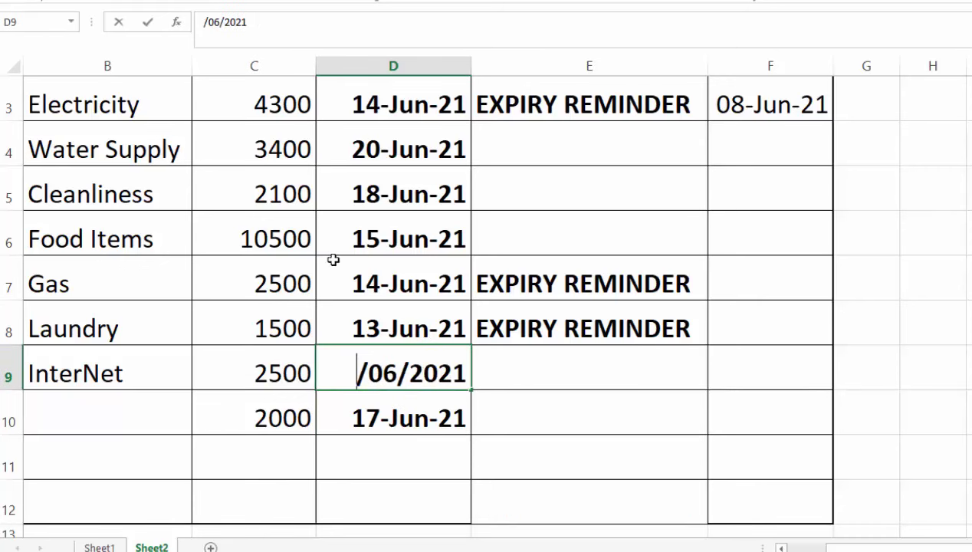
type("10")
key("Return")
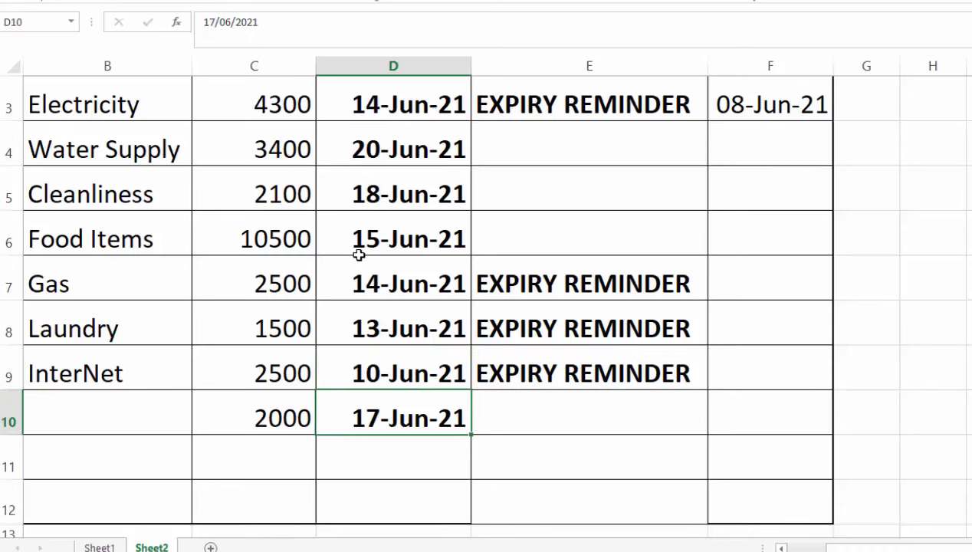
scroll(486, 307, "down", 1)
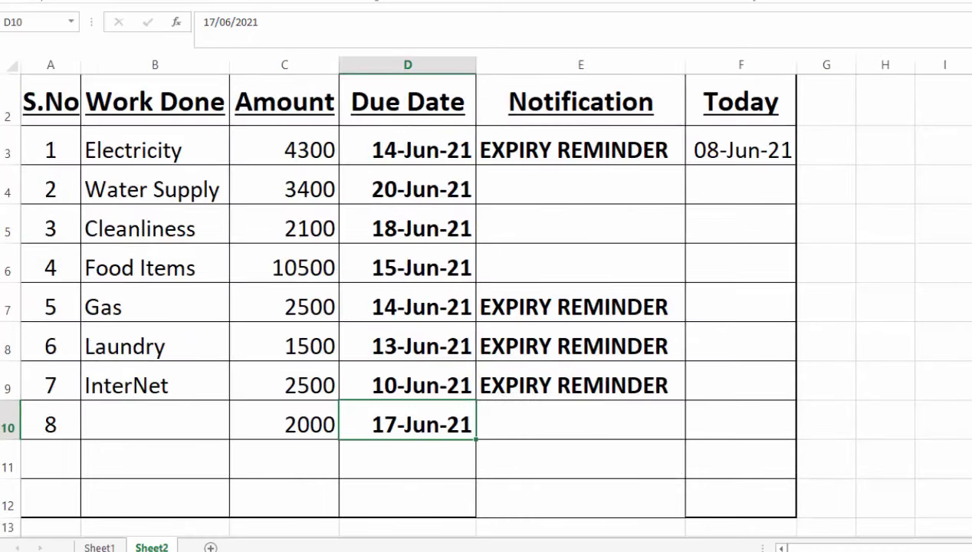
scroll(813, 390, "down", 1)
scroll(813, 390, "down", 1)
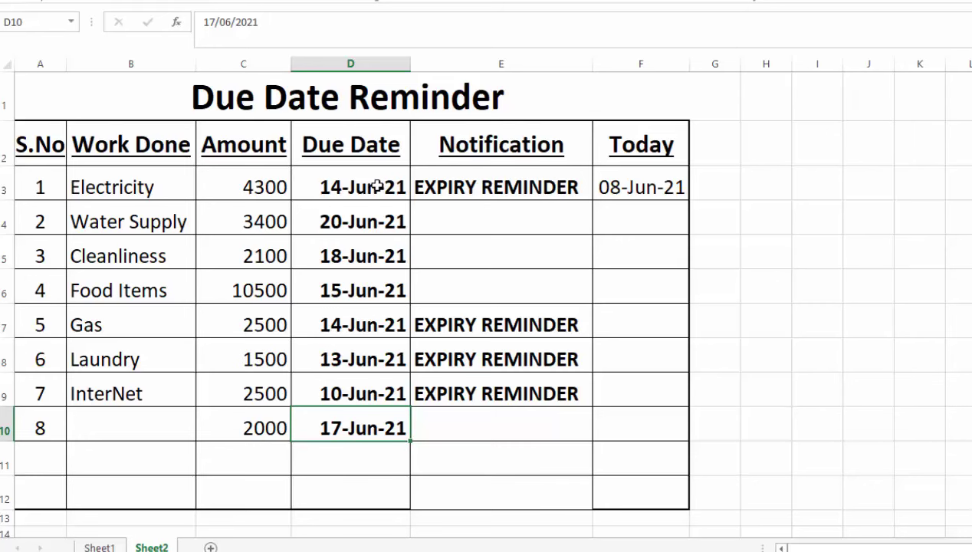
Step: Select the due dates D3:D10 and open the Home tab's Conditional Formatting menu
left_click_drag(377, 187, 381, 450)
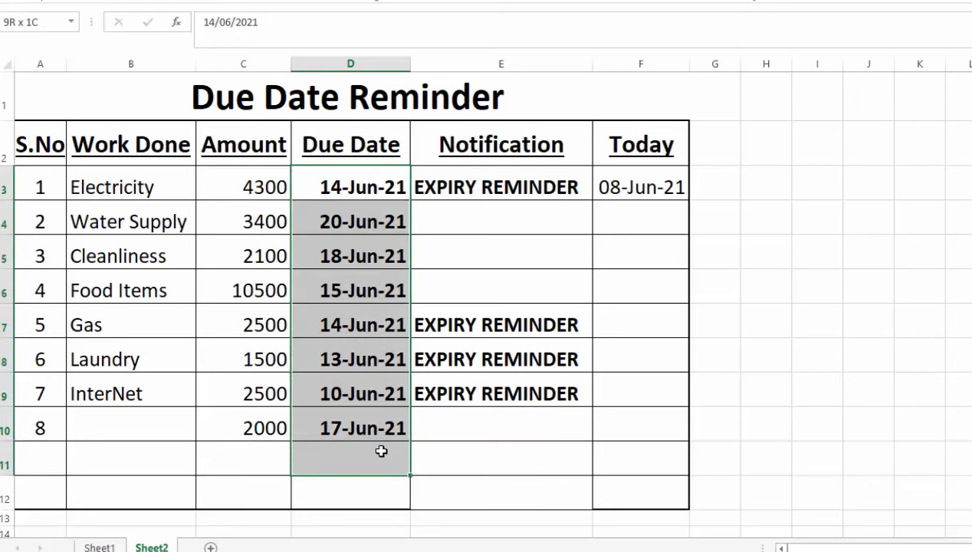
left_click_drag(381, 450, 383, 430)
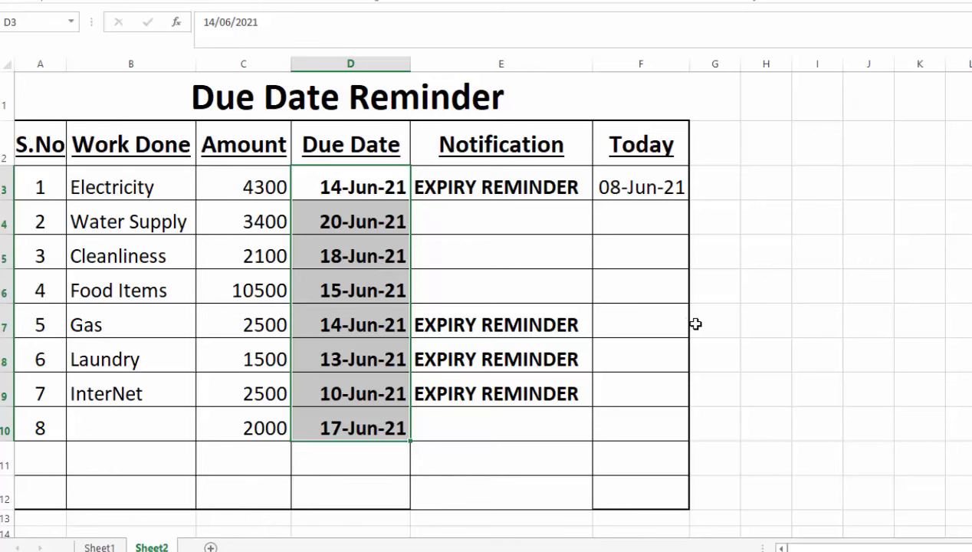
scroll(694, 322, "up", 3, "ctrl")
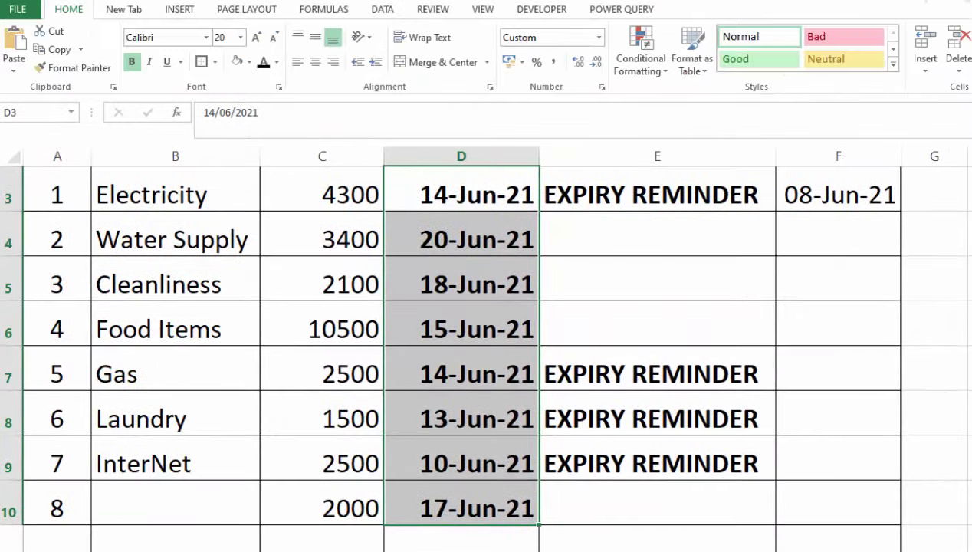
scroll(698, 230, "up", 1)
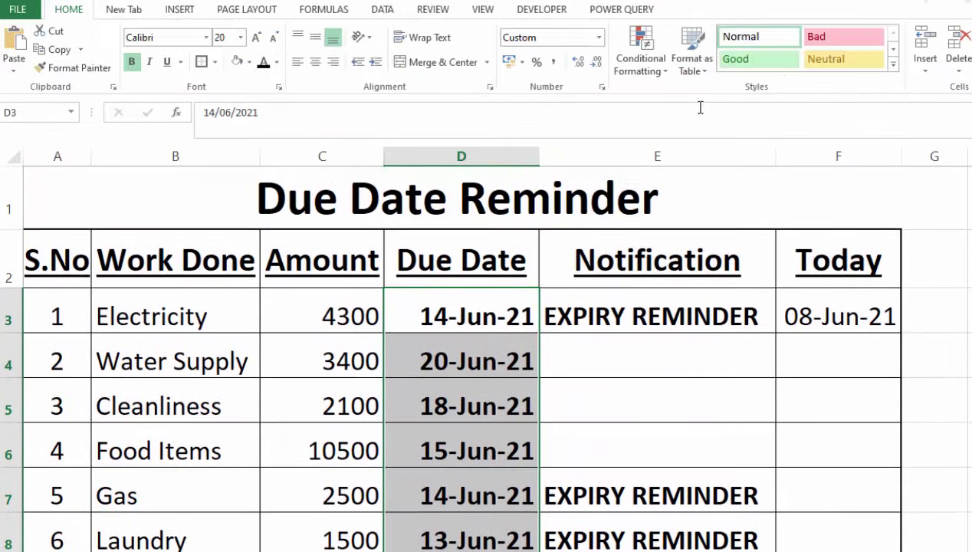
left_click(640, 61)
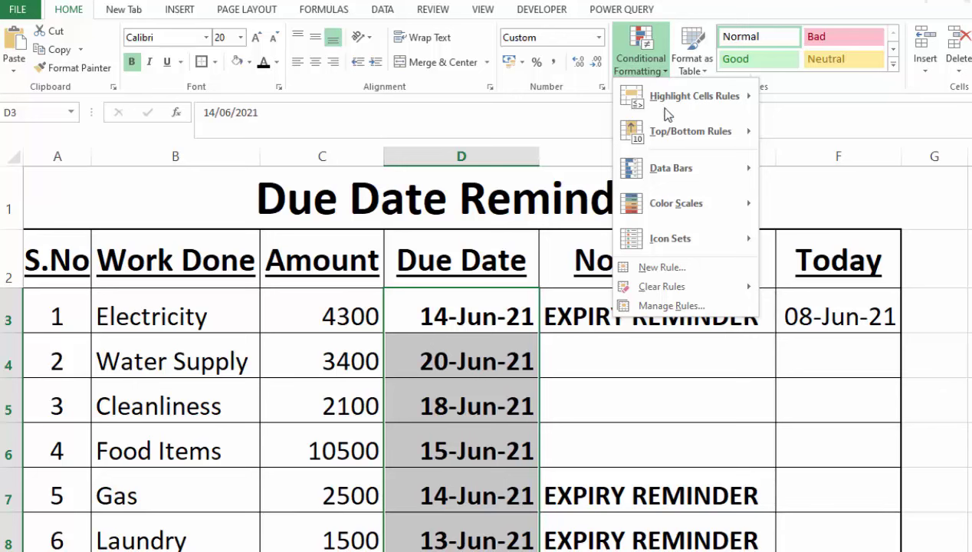
Step: Create a formula-based New Rule and begin its condition with =AND, a D3 reference and <
left_click(665, 267)
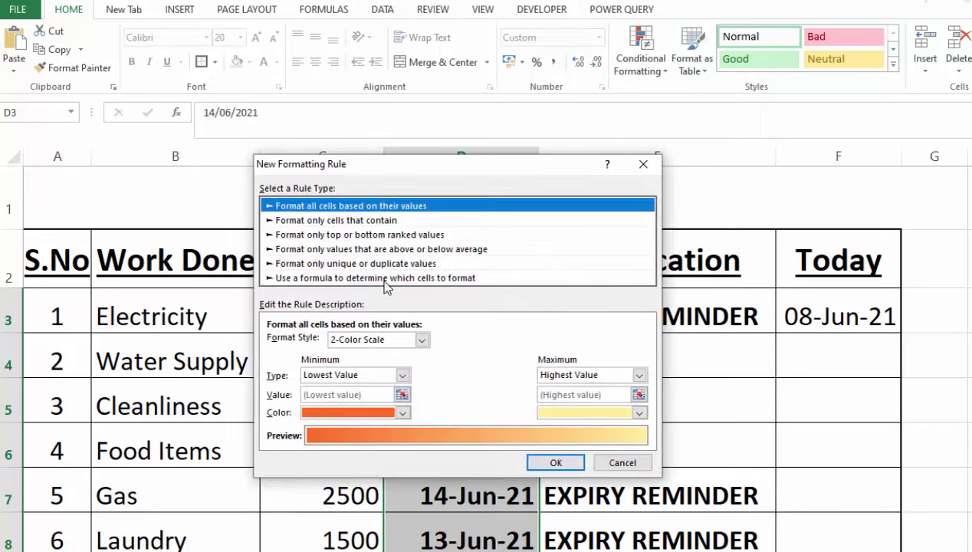
left_click_drag(493, 178, 661, 179)
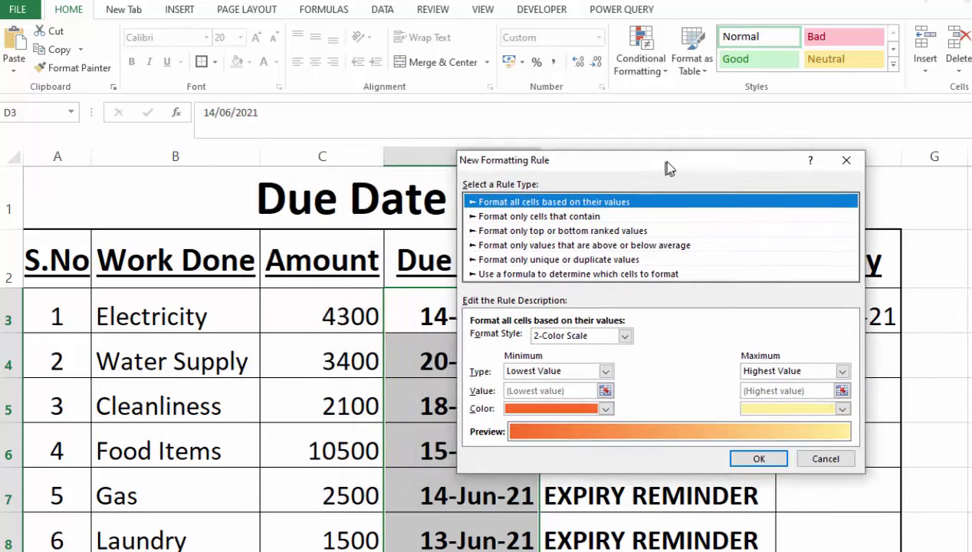
left_click(606, 271)
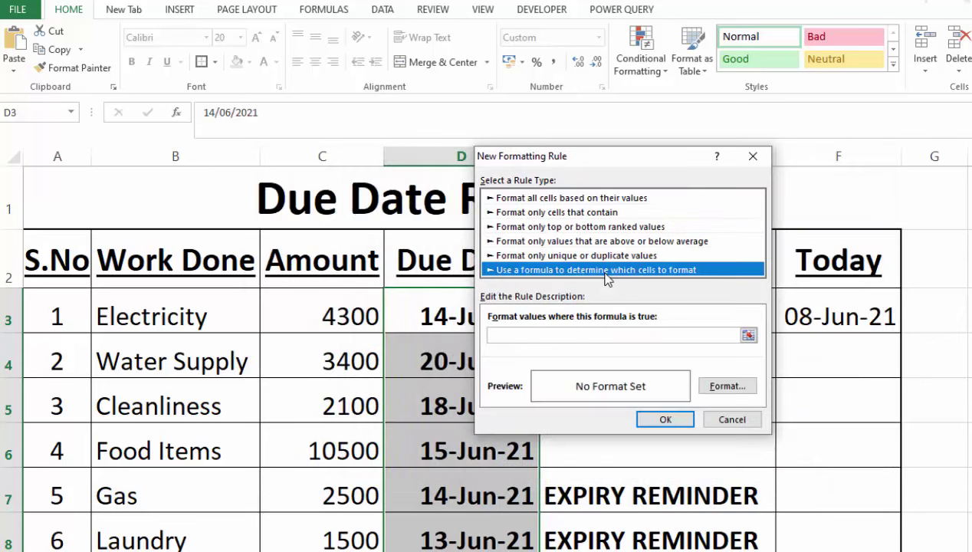
left_click(557, 335)
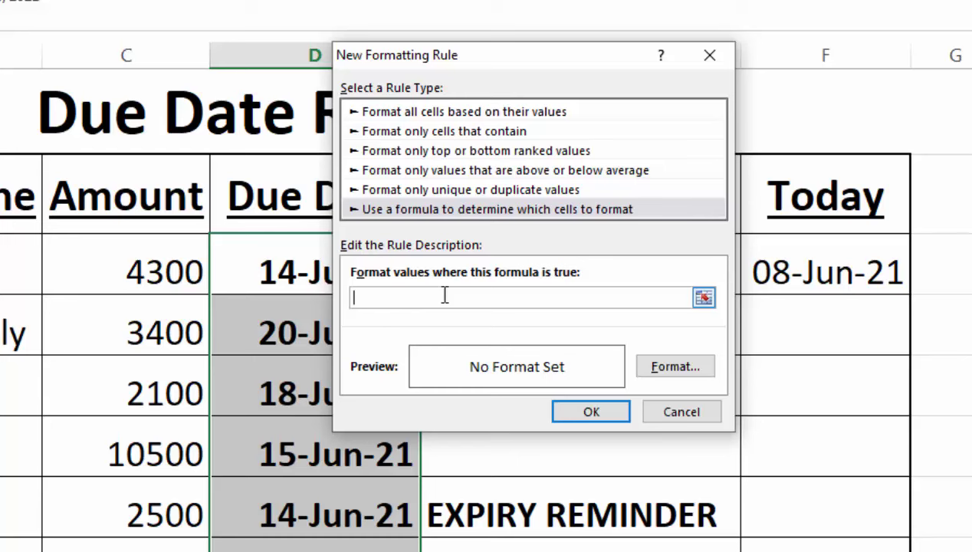
type("=AND(")
left_click(292, 263)
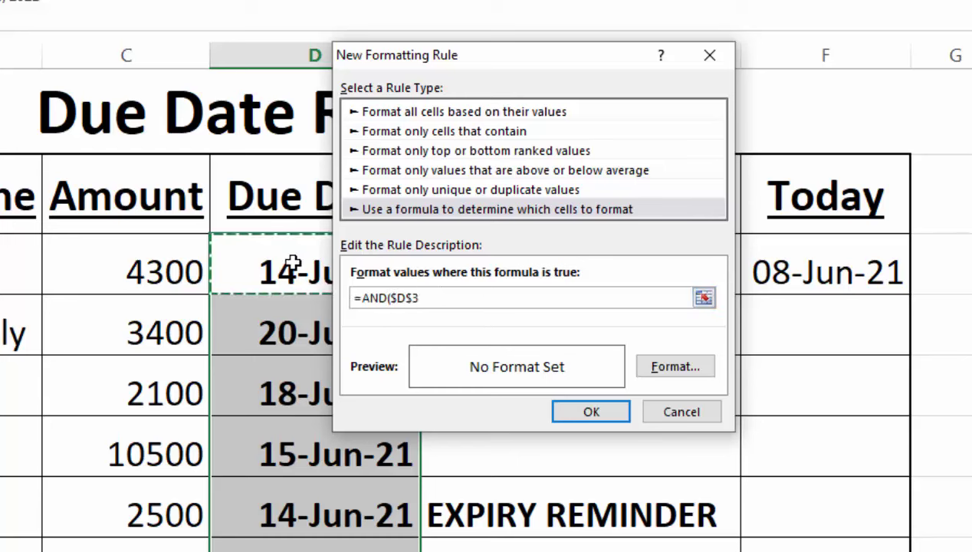
key("F4")
key("F4")
key("F4")
type("<TODAY()+7")
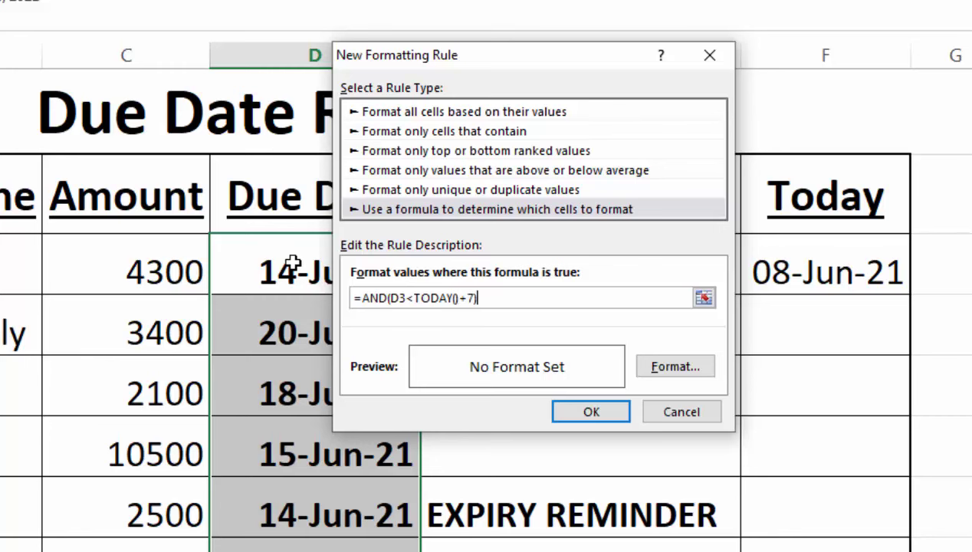
Step: Format the due-date rule with yellow fill and bold black font, then apply it
left_click(692, 367)
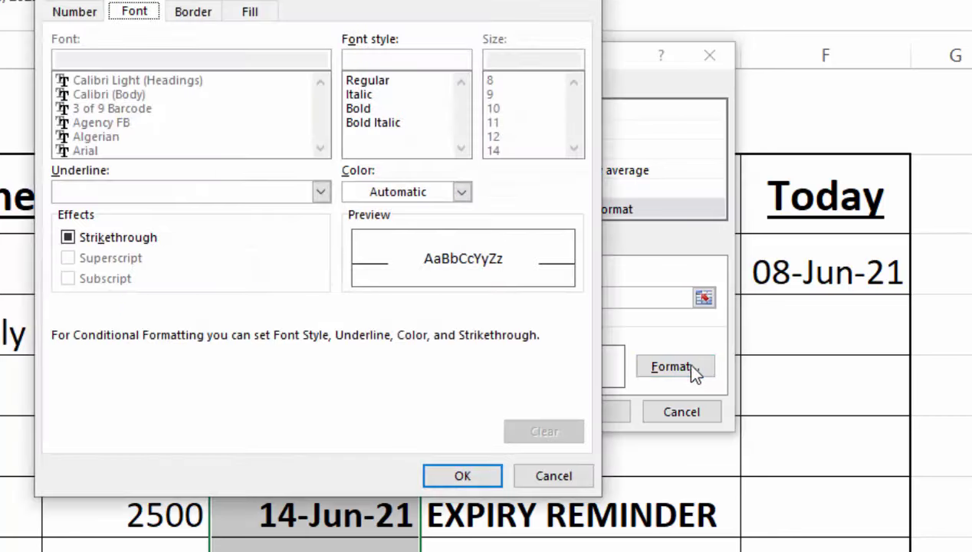
left_click(250, 11)
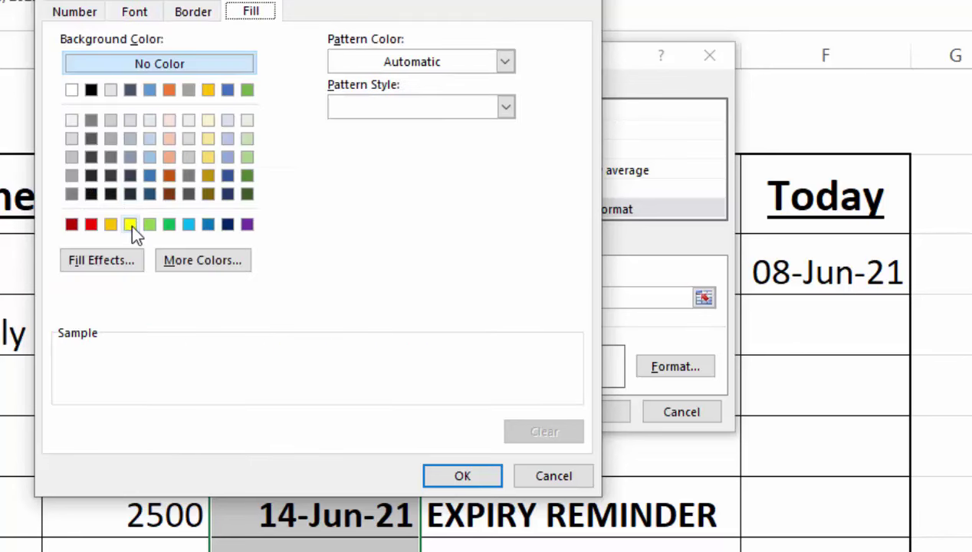
left_click(130, 224)
left_click(150, 15)
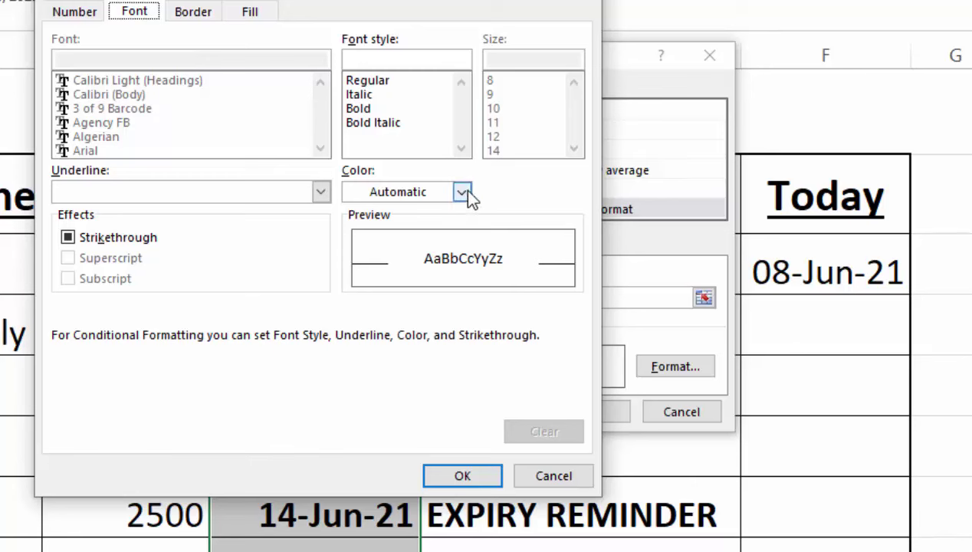
left_click(462, 194)
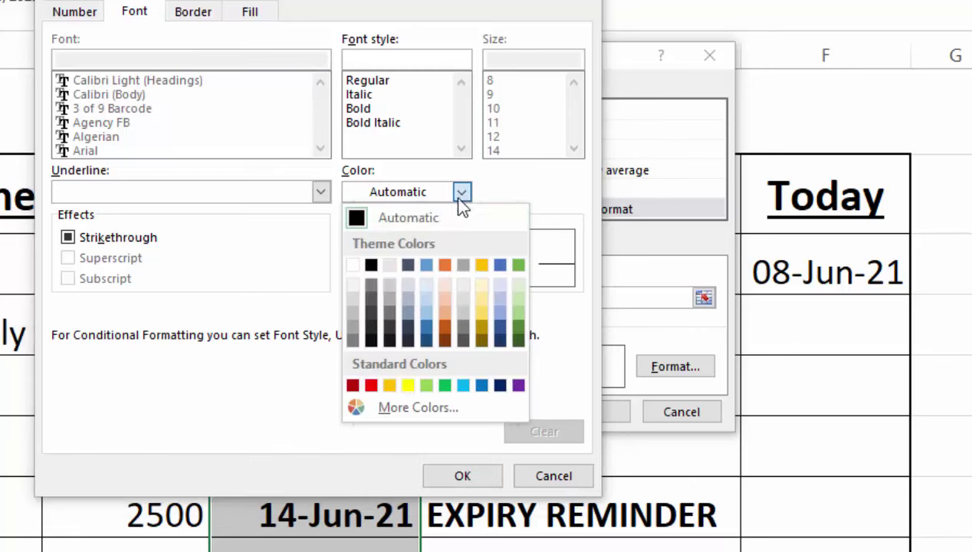
left_click(371, 265)
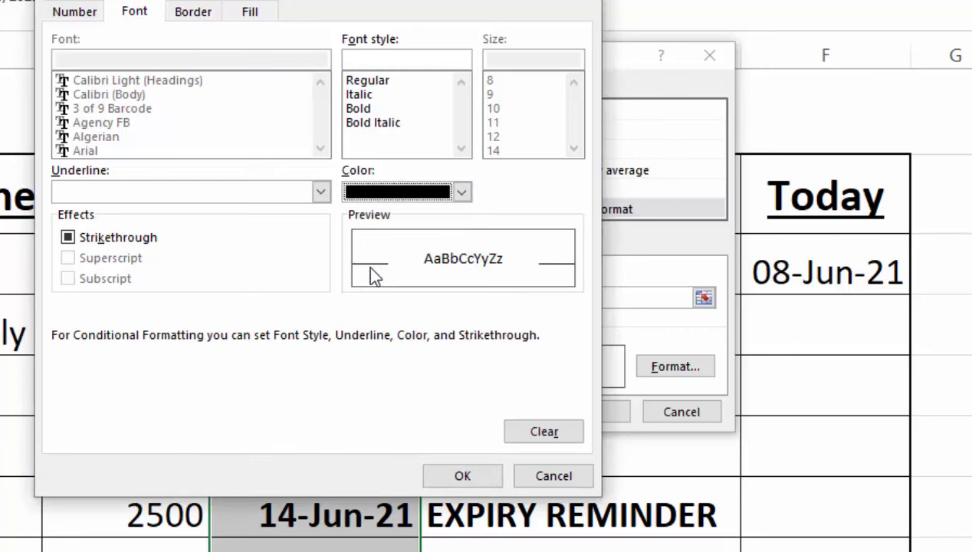
left_click(360, 109)
left_click(481, 475)
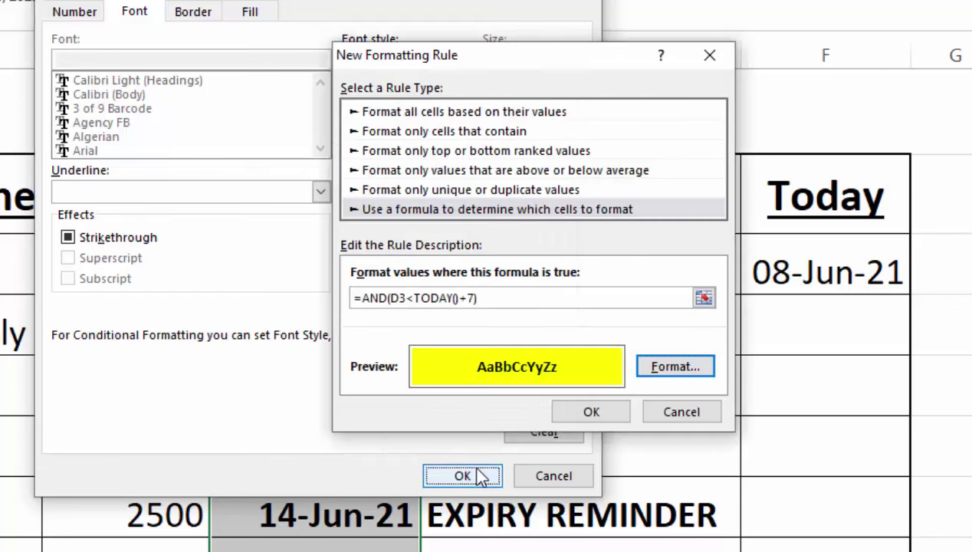
left_click(581, 412)
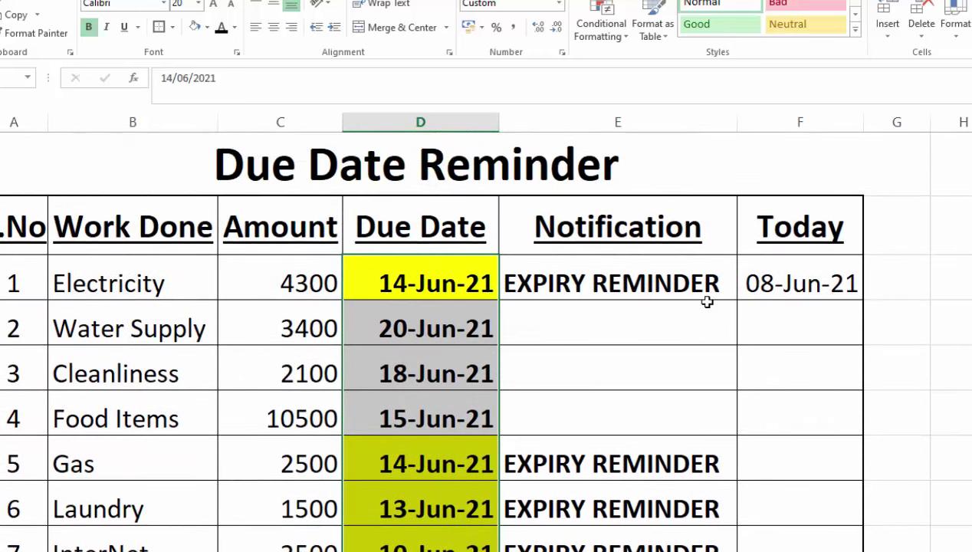
left_click(450, 351)
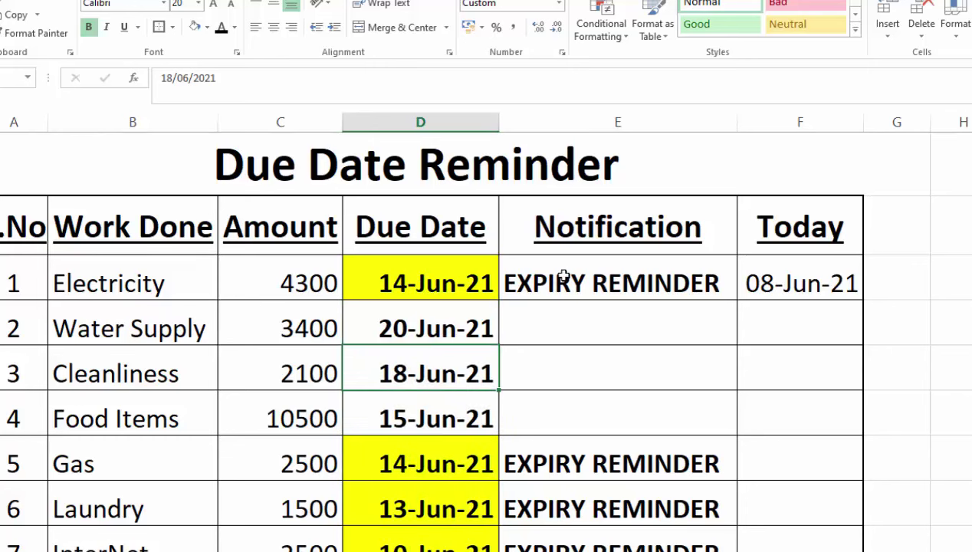
mouse_move(558, 274)
left_mouse_down()
mouse_move(596, 531)
mouse_move(607, 523)
left_mouse_up()
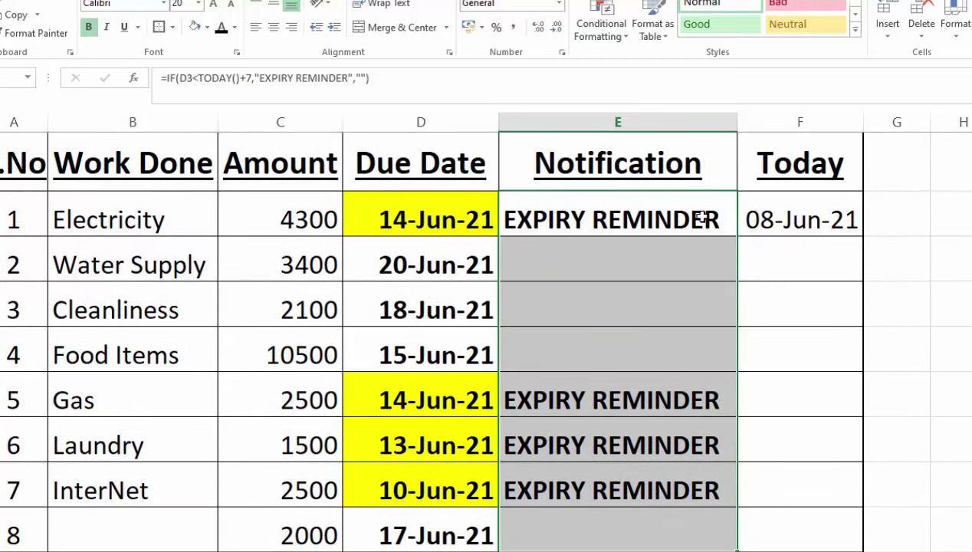
left_click(601, 29)
left_click(658, 272)
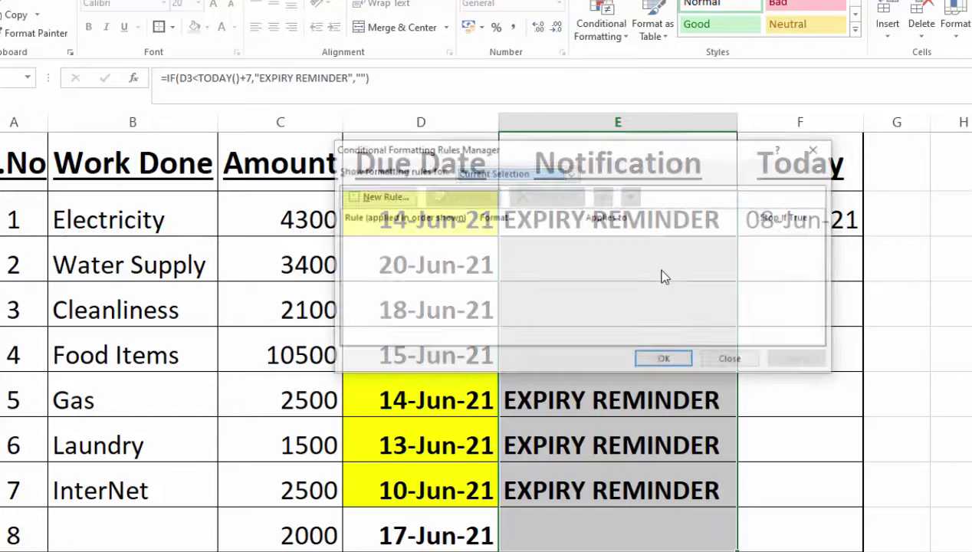
left_click(751, 449)
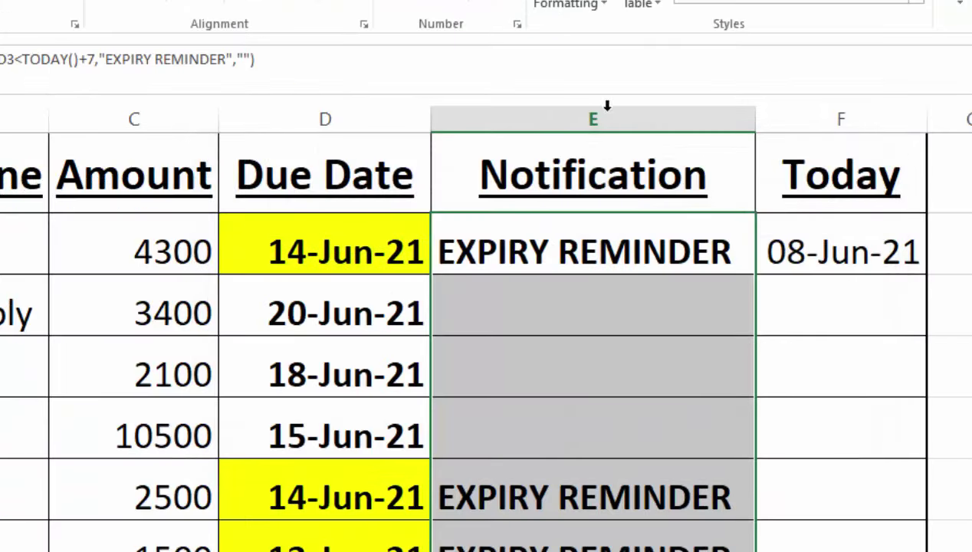
left_click_drag(369, 223, 361, 548)
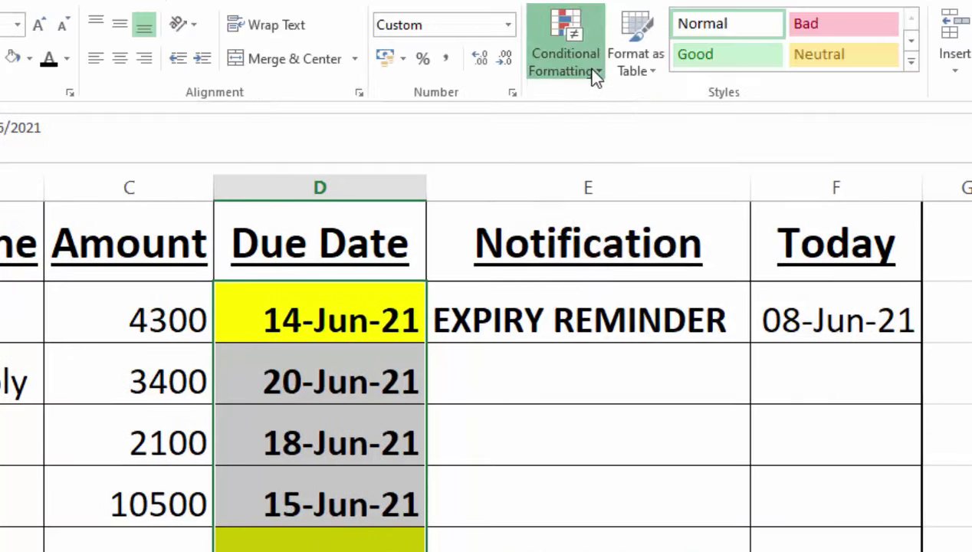
left_click(594, 4)
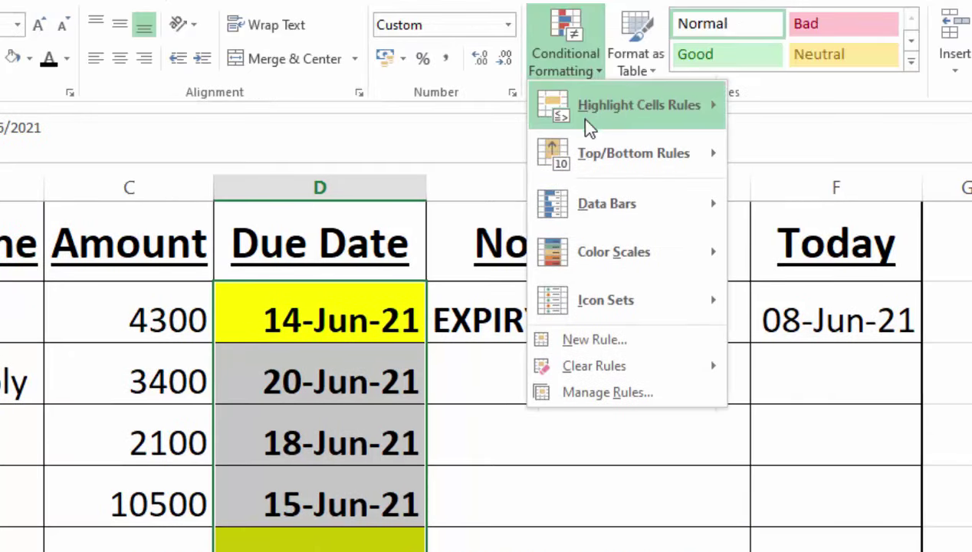
left_click(636, 393)
left_click(367, 291)
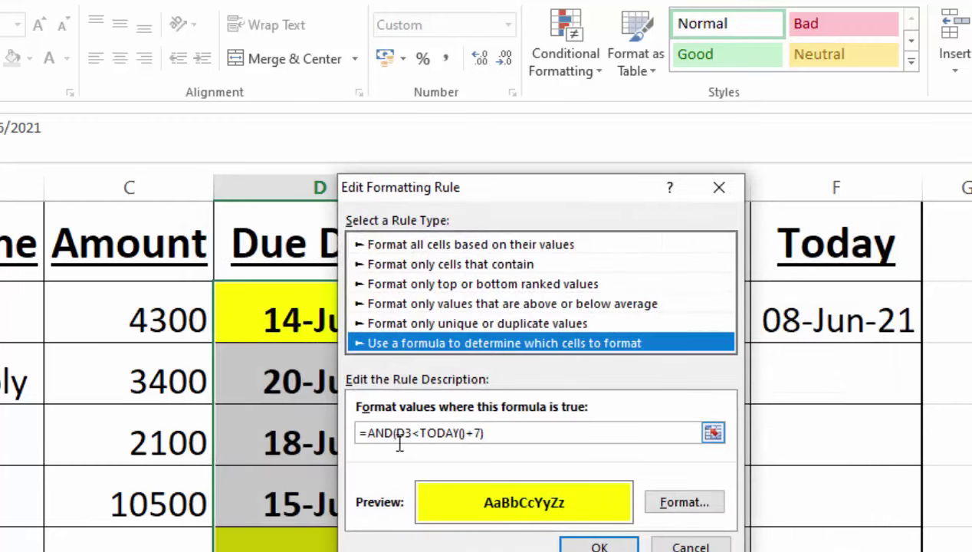
left_click(368, 440)
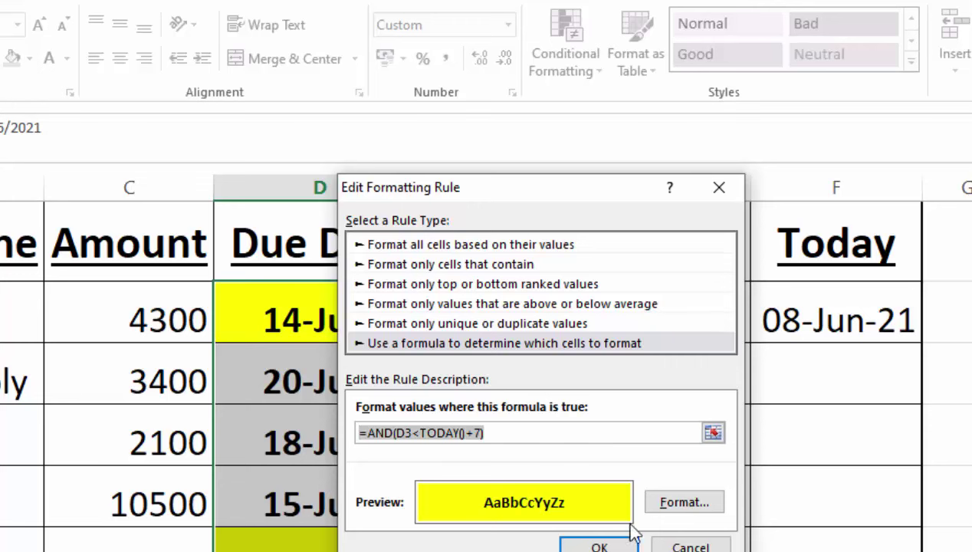
left_click(689, 547)
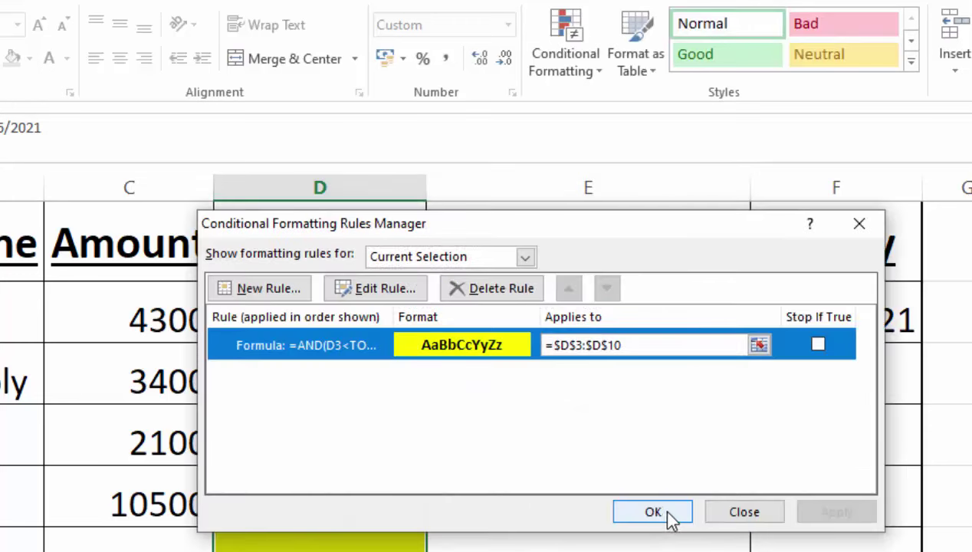
left_click(728, 516)
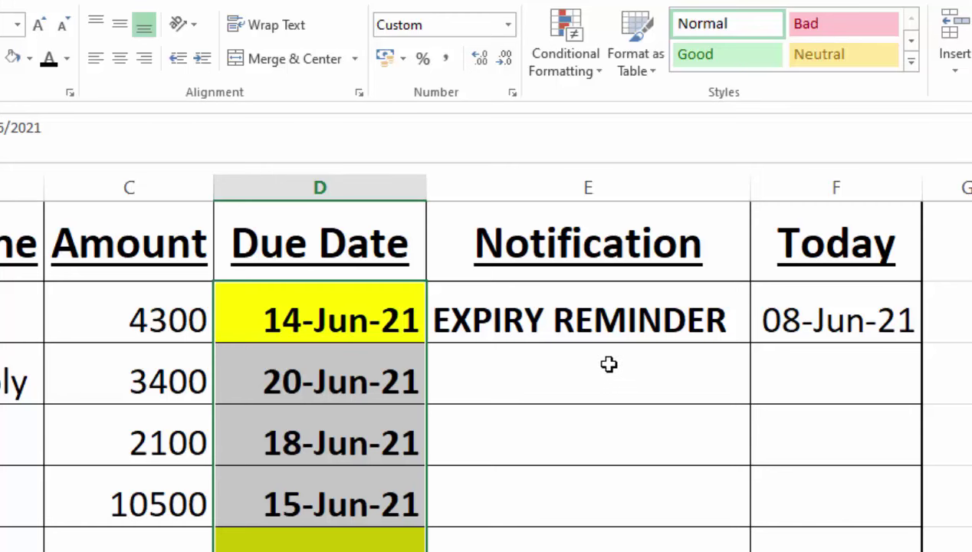
Step: Select the Notification cells in column E and add a formula rule =AND(D3<TODAY()+7)
left_click(599, 313)
left_click_drag(748, 342, 690, 548)
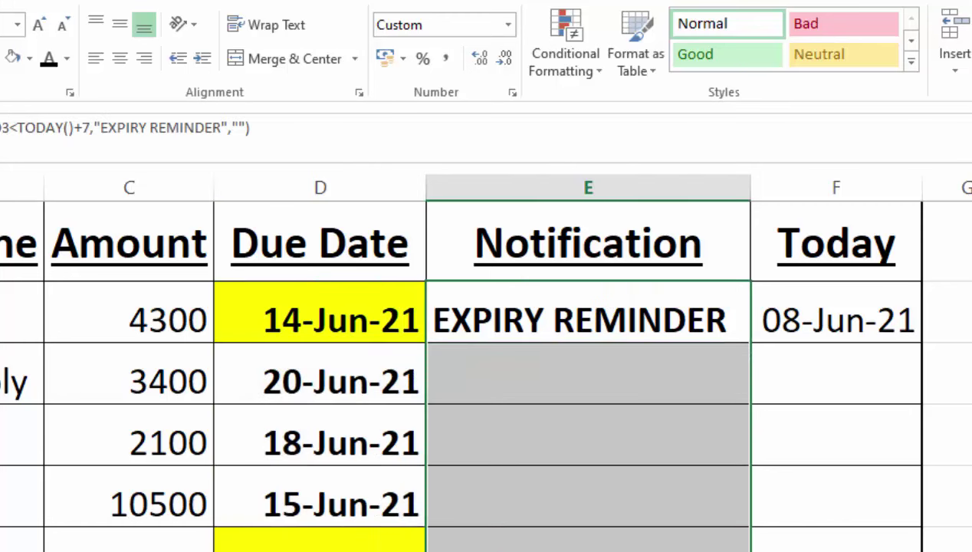
left_click(567, 75)
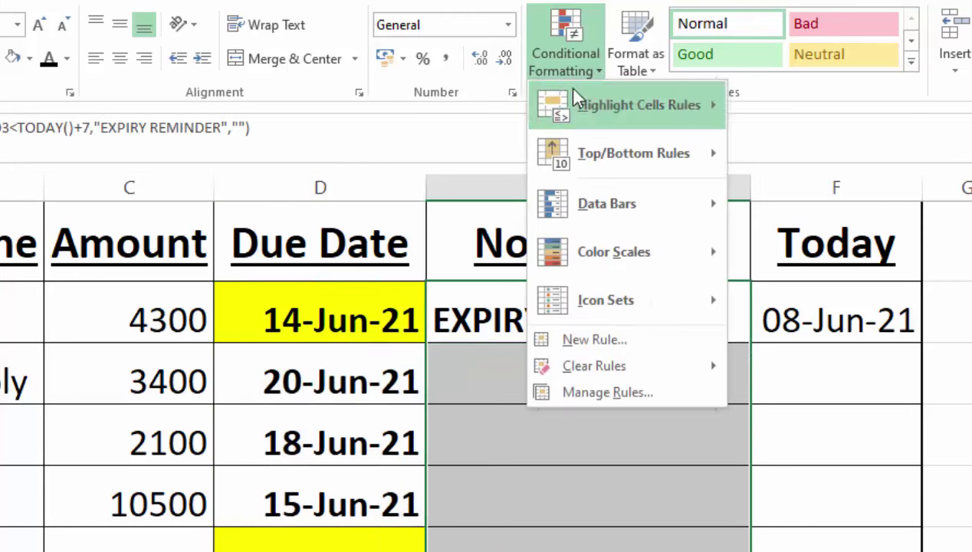
left_click(597, 341)
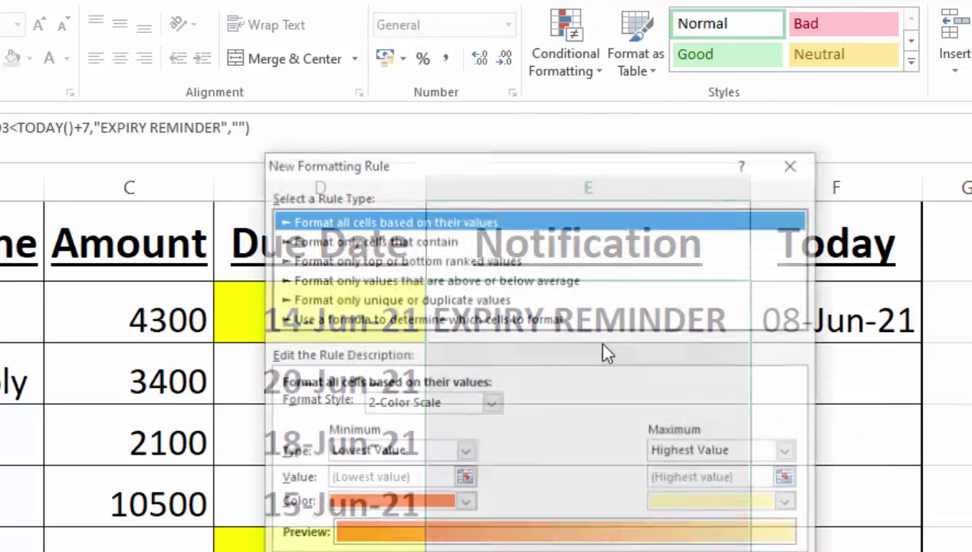
left_click(420, 321)
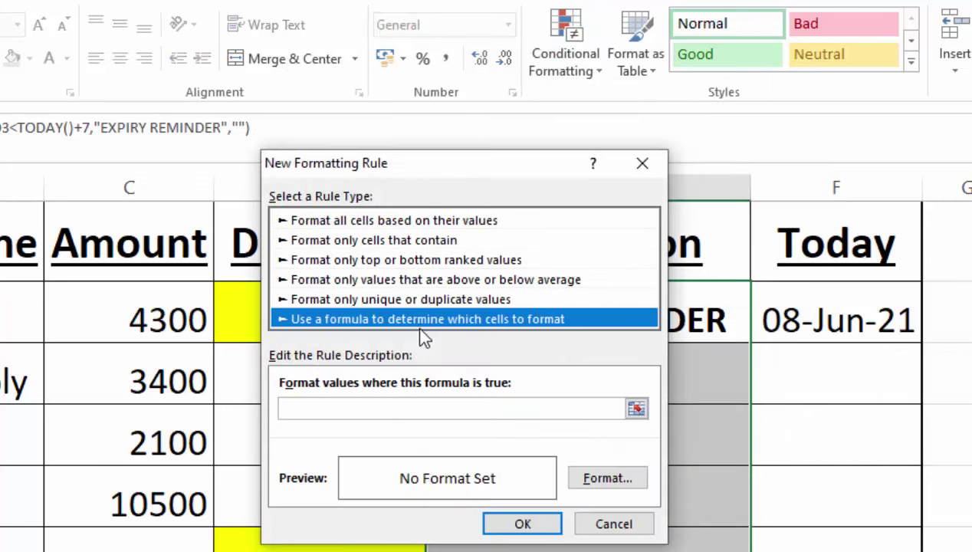
left_click(409, 409)
type("=AND(D3<TODAY()+7)")
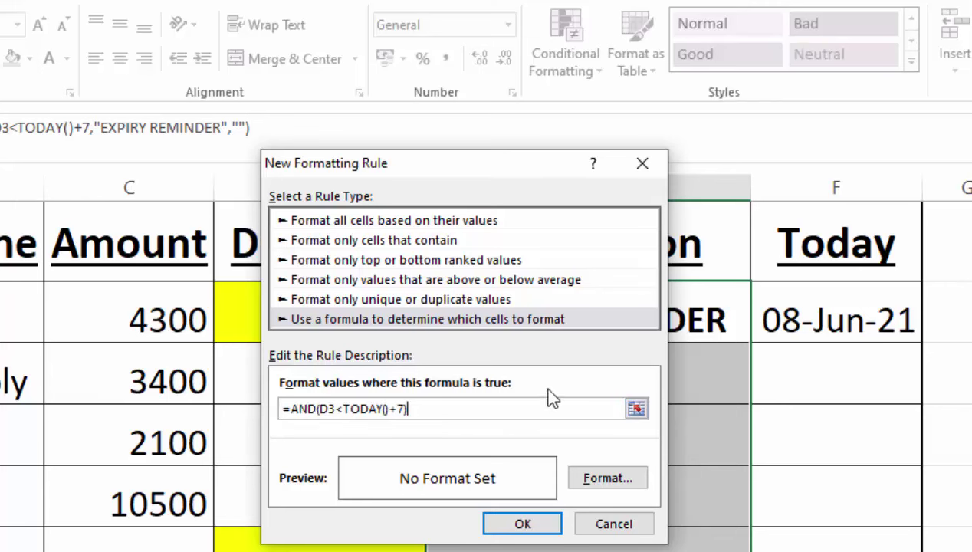
Step: Give the rule red fill with bold white text and apply it
left_click(587, 480)
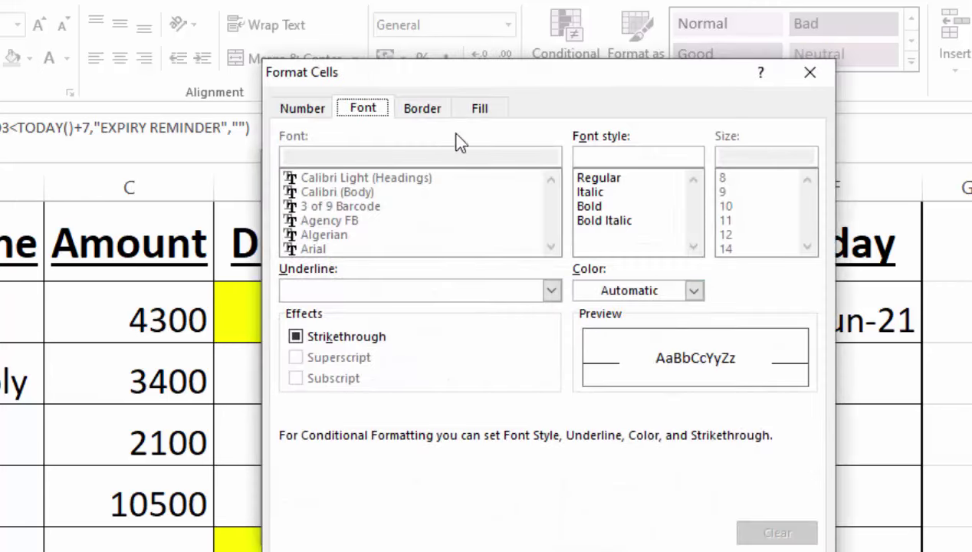
left_click(475, 113)
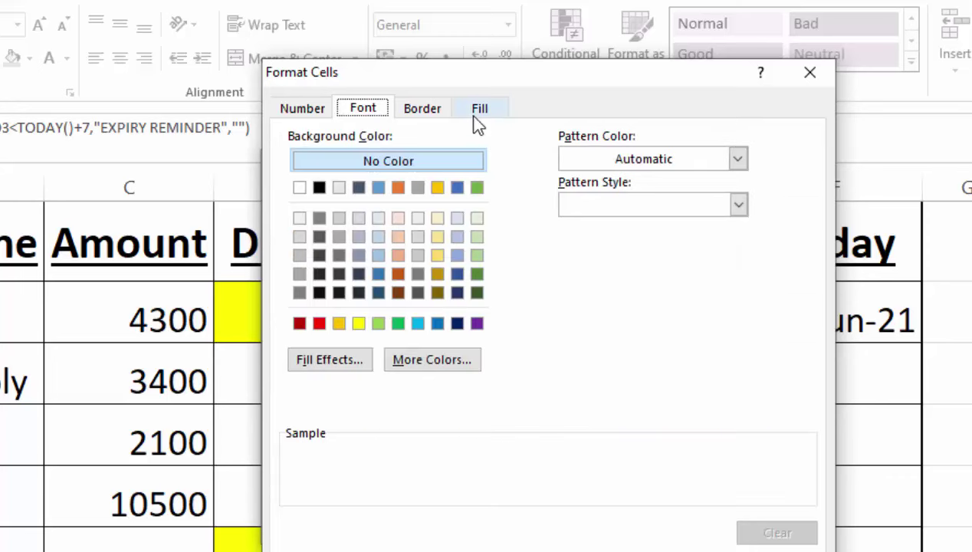
left_click(319, 323)
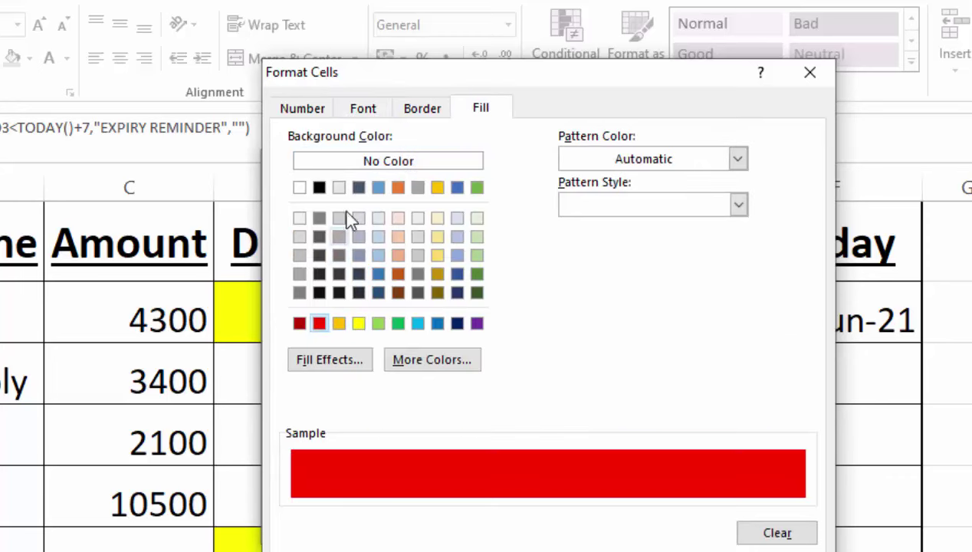
left_click(373, 109)
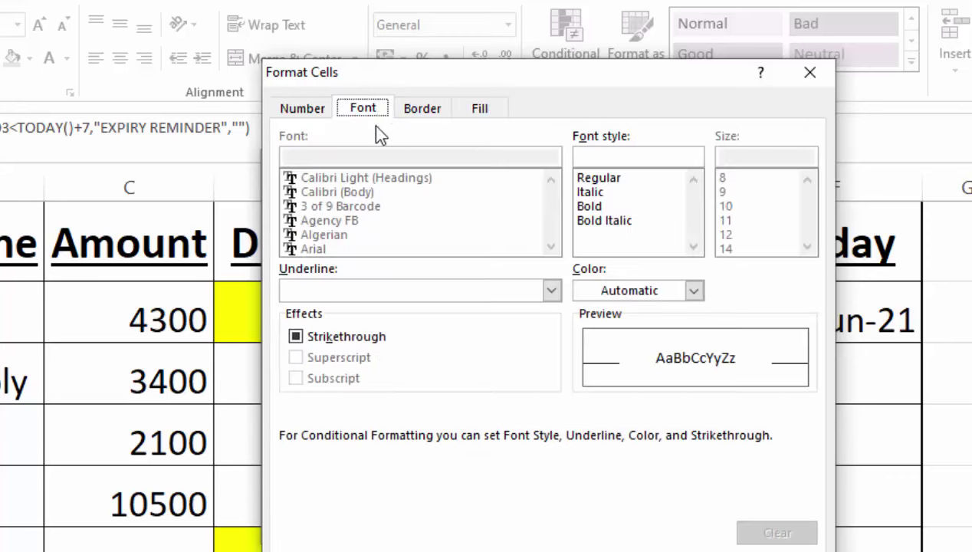
left_click(693, 291)
left_click(583, 365)
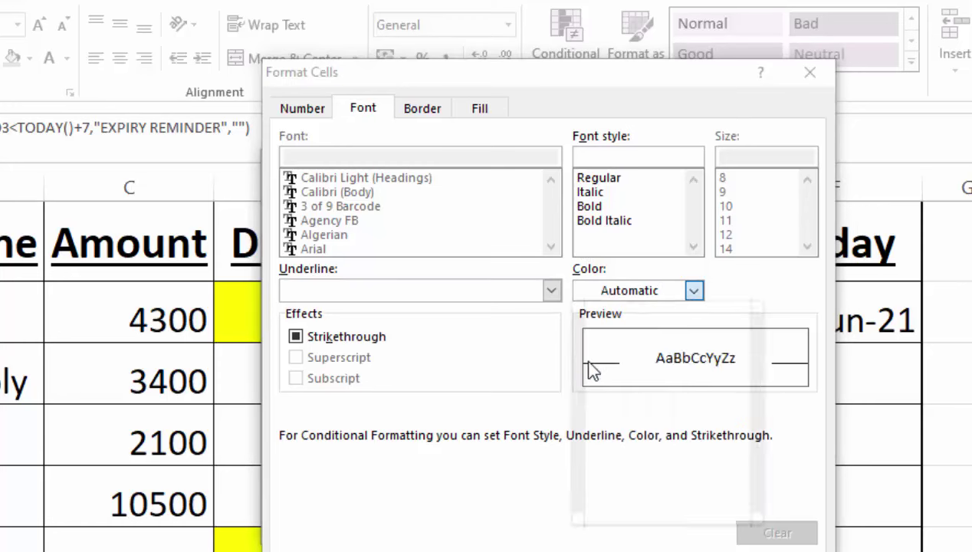
left_click(594, 206)
key("Return")
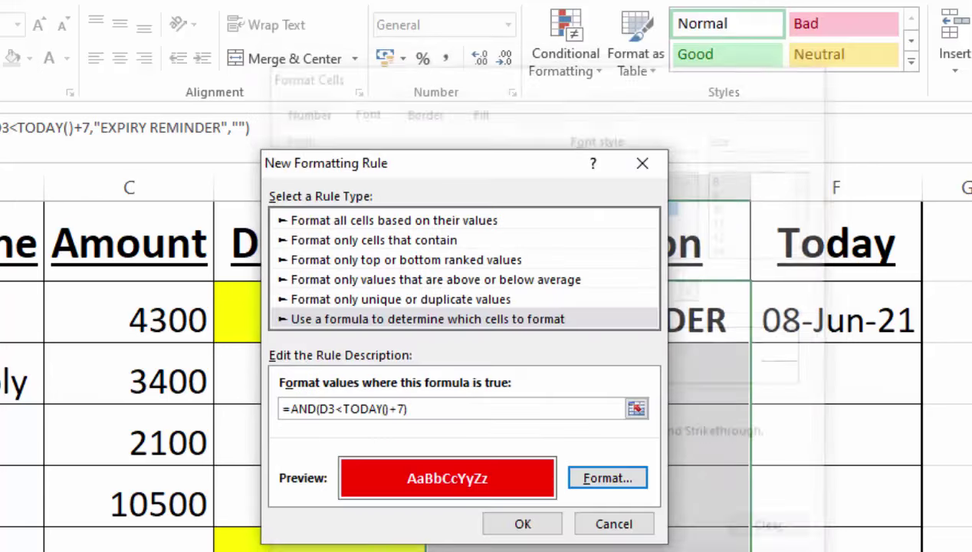
left_click(528, 523)
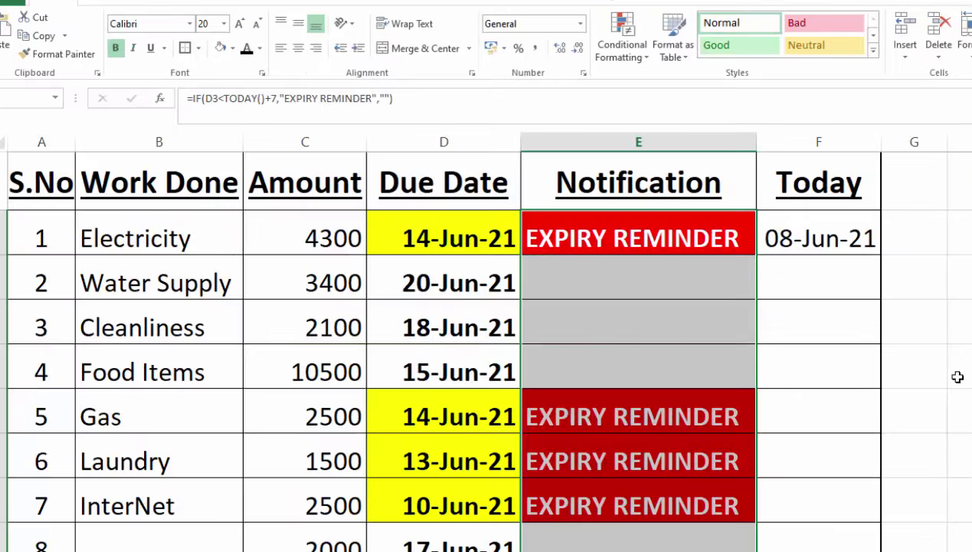
left_click(954, 368)
left_click(439, 424)
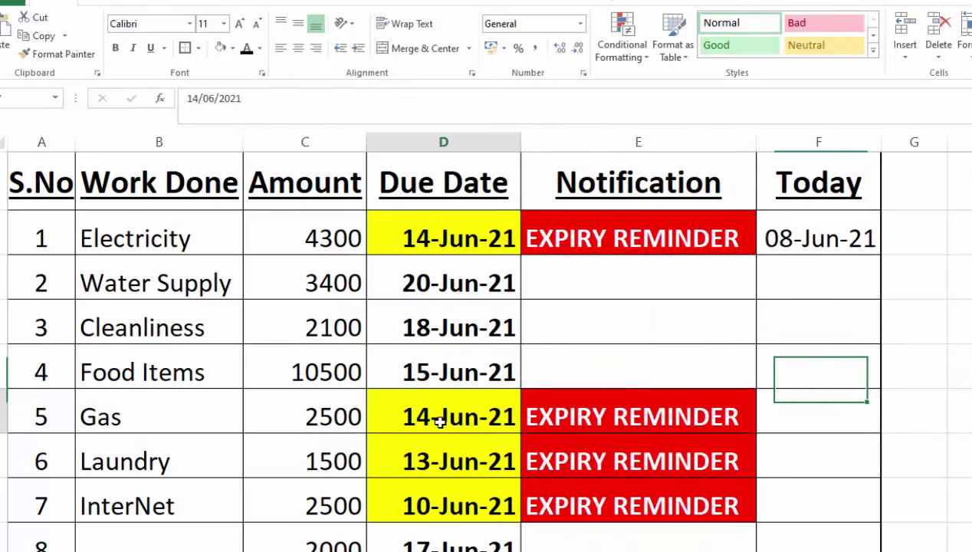
double_click(436, 420)
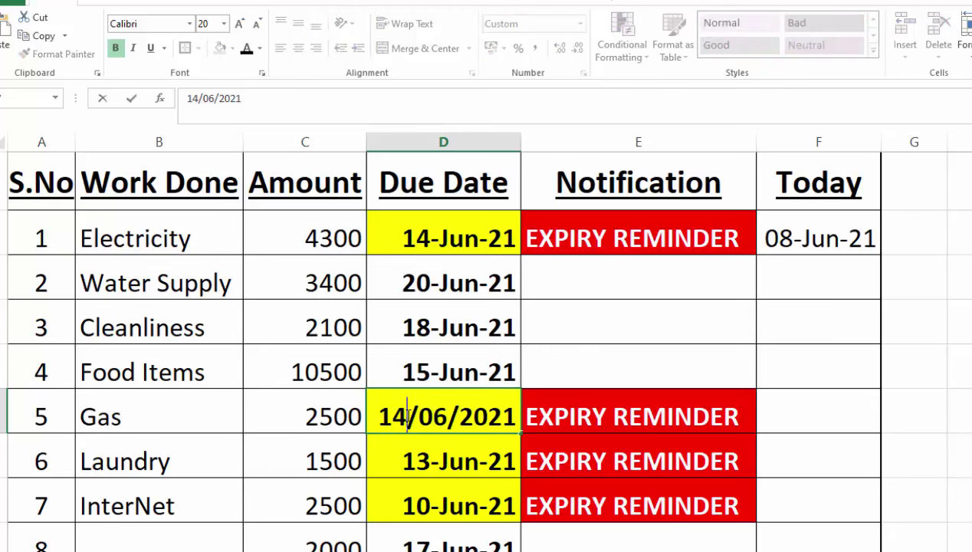
key("BackSpace")
type("7")
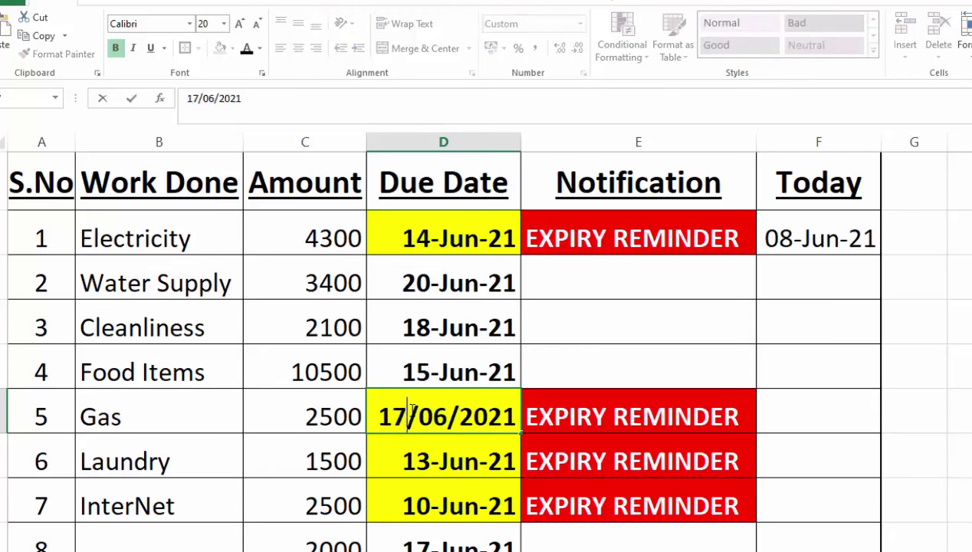
key("Tab")
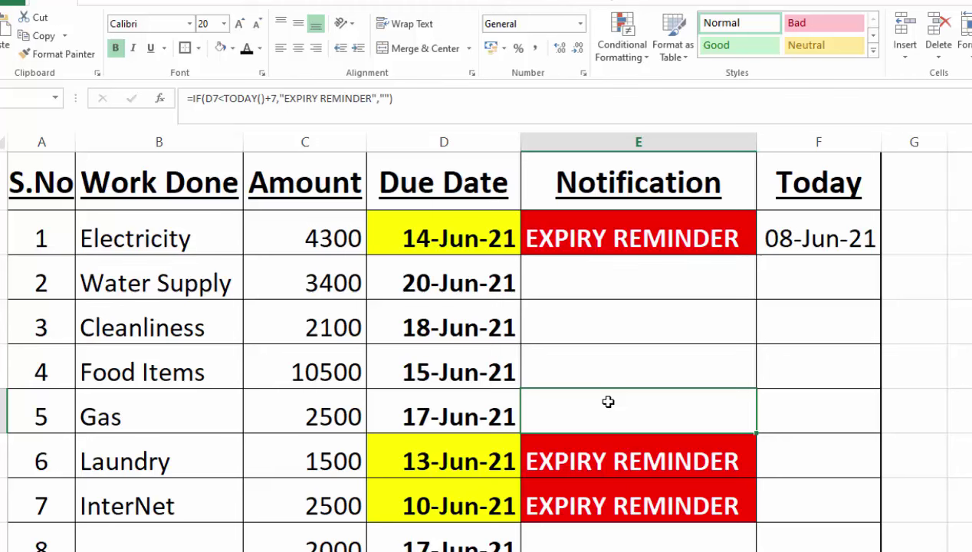
left_click_drag(638, 277, 606, 536)
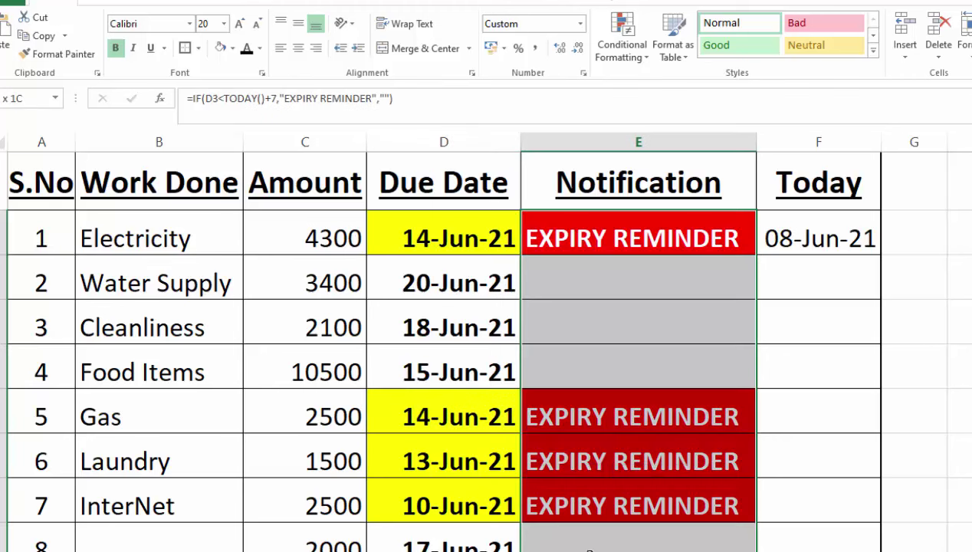
Step: Edit the Notification rule in Manage Rules so its formula reads =AND(D3>=TODAY()+7)
left_click(621, 52)
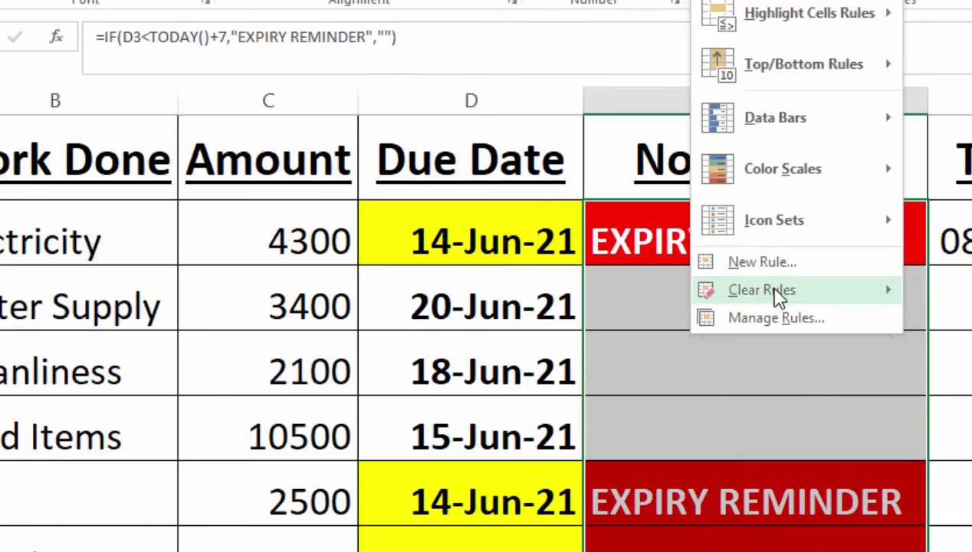
left_click(770, 317)
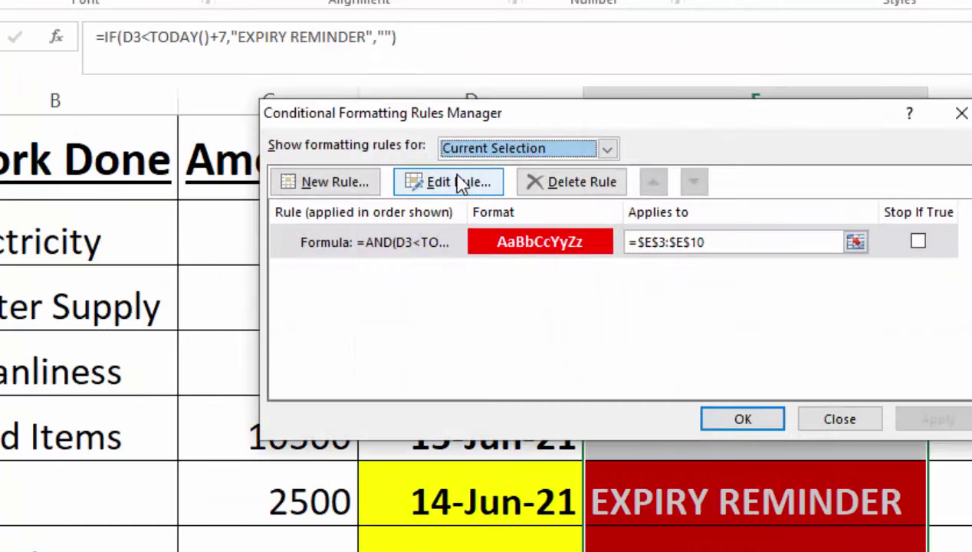
left_click(460, 184)
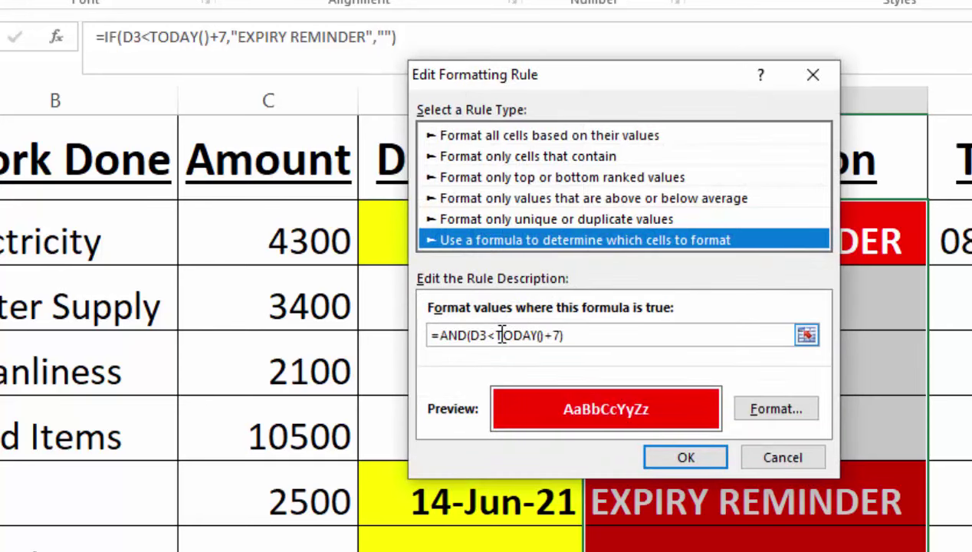
left_click(497, 335)
key("BackSpace")
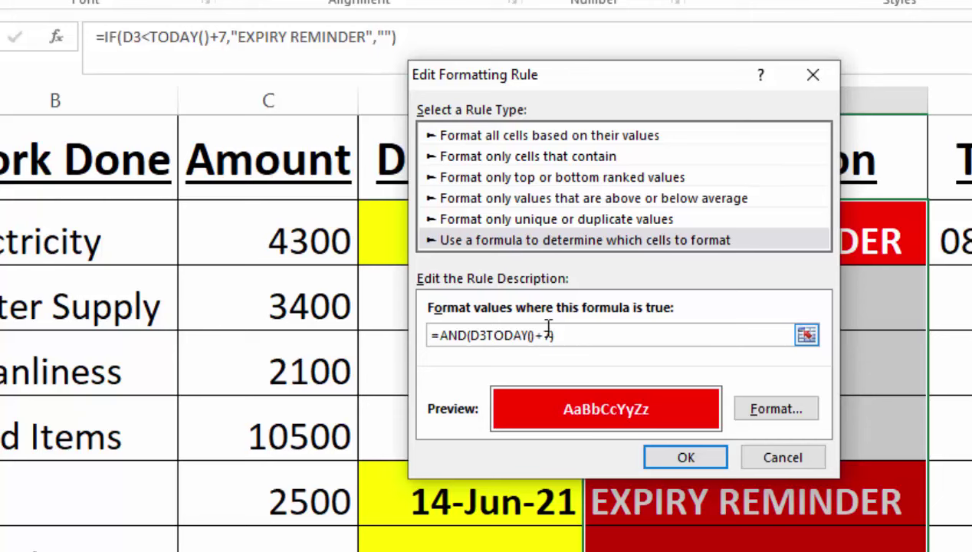
type(">=")
left_click(687, 457)
left_click(722, 418)
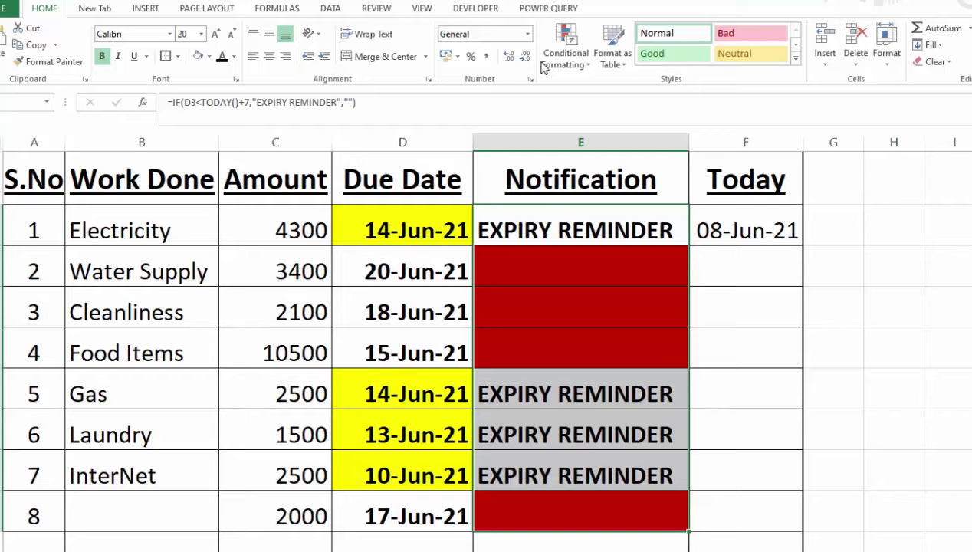
Step: Change the rule's >= back to < so it reads =AND(D3<TODAY()+7), then apply it
left_click(545, 65)
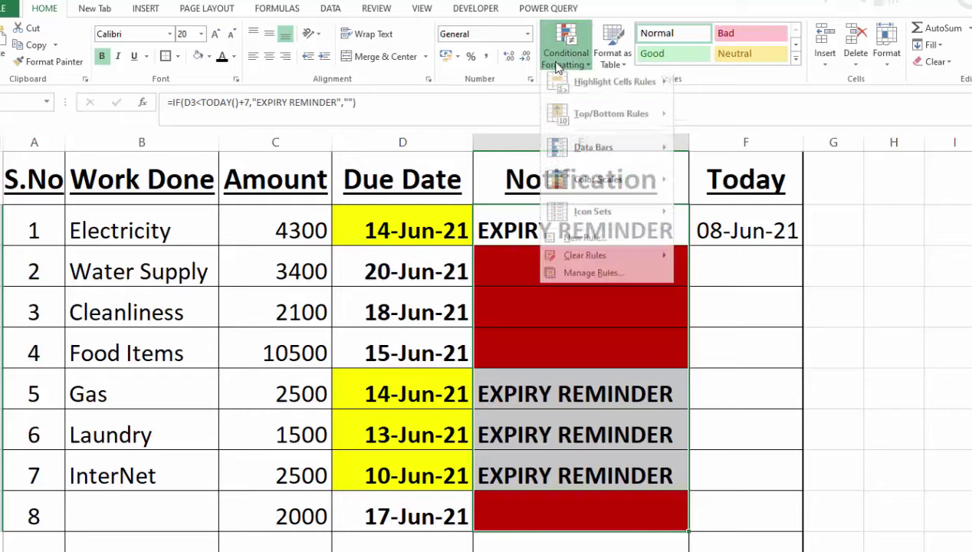
left_click(588, 284)
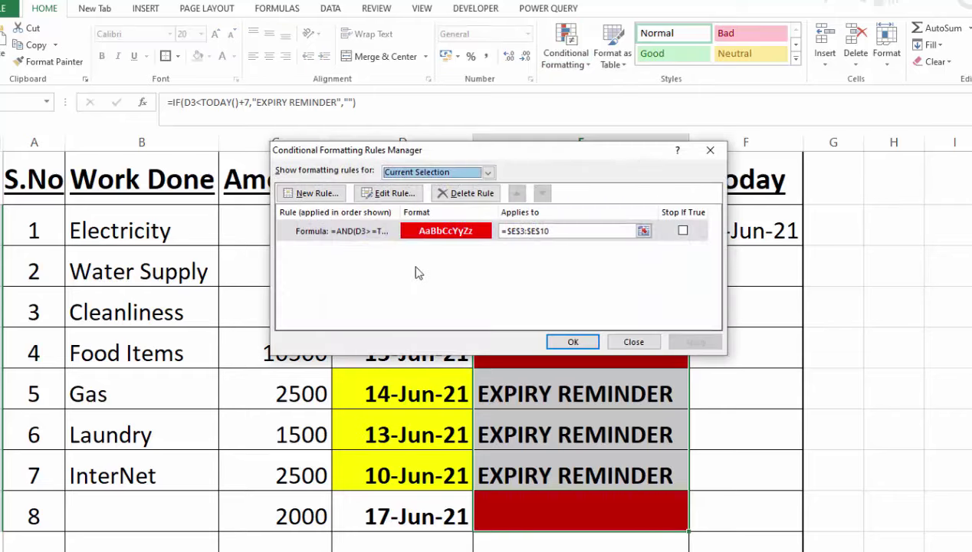
left_click(389, 193)
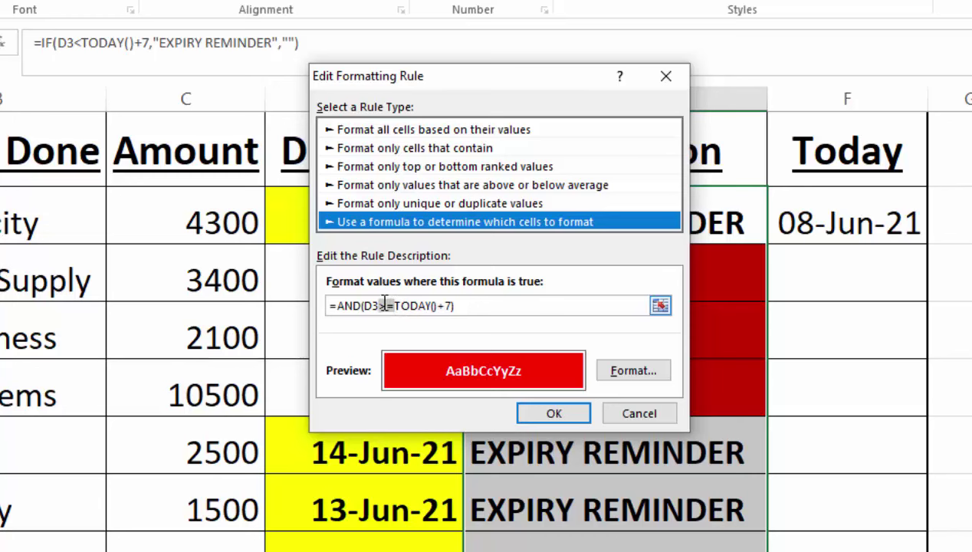
left_click_drag(379, 306, 386, 306)
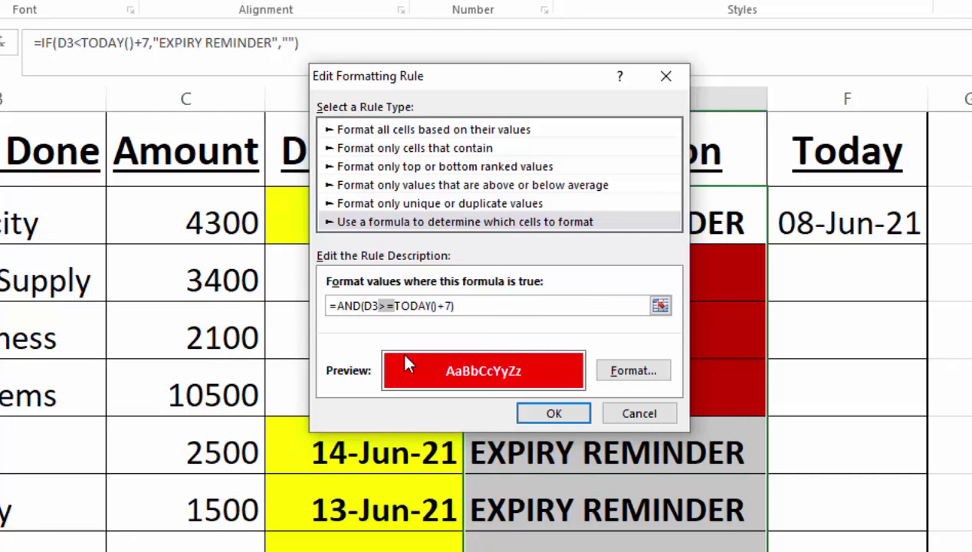
type("<")
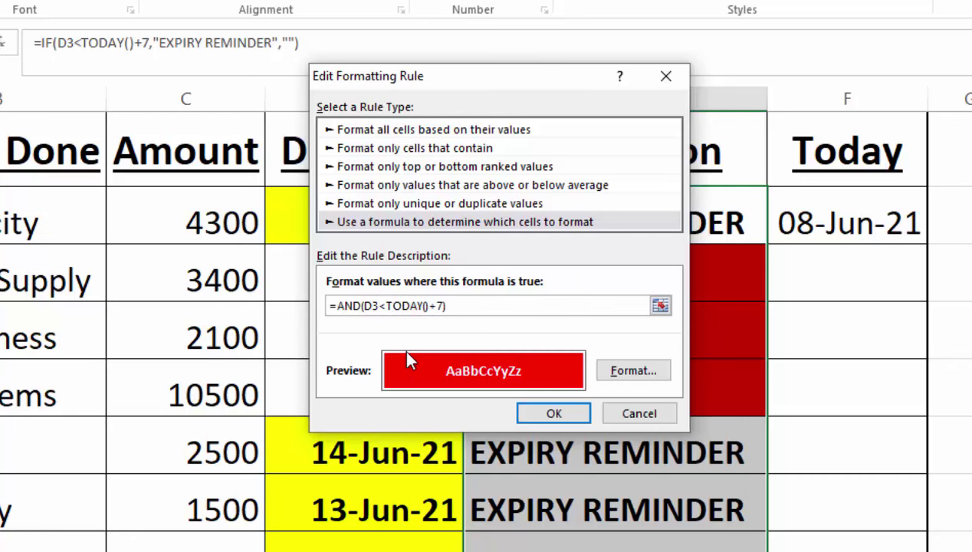
left_click(528, 414)
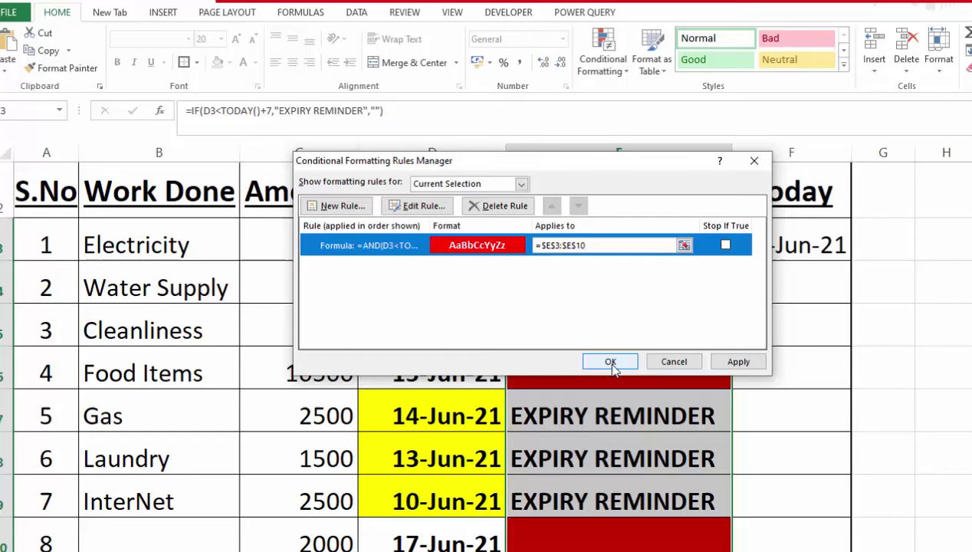
left_click(587, 361)
left_click_drag(790, 330, 789, 490)
Step: Give the Due Date Reminder title a navy blue fill with white text
left_click(946, 393)
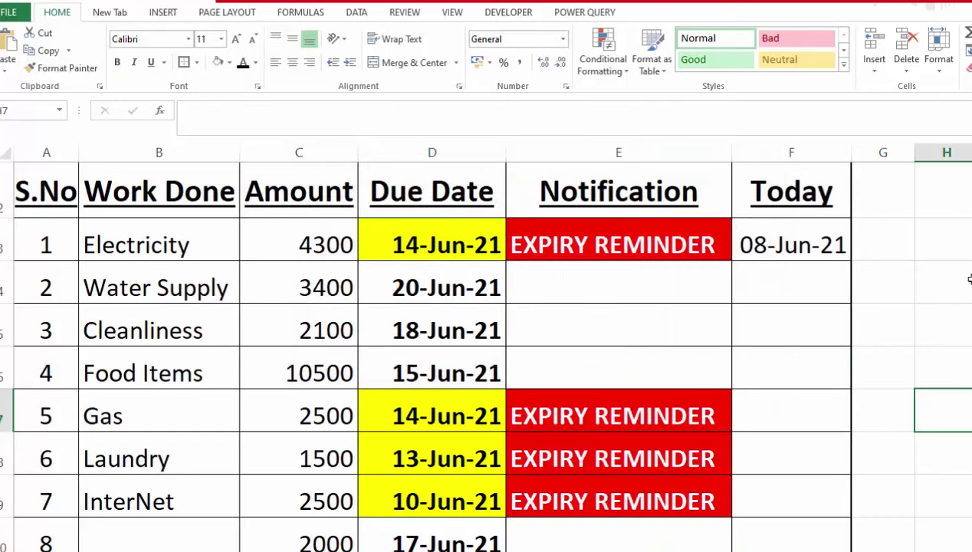
scroll(959, 185, "up", 1)
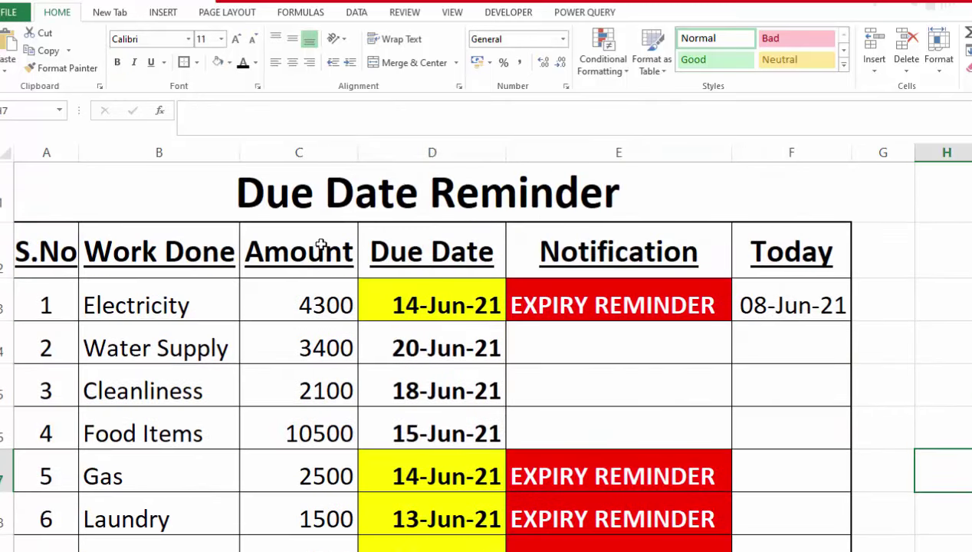
left_click(249, 195)
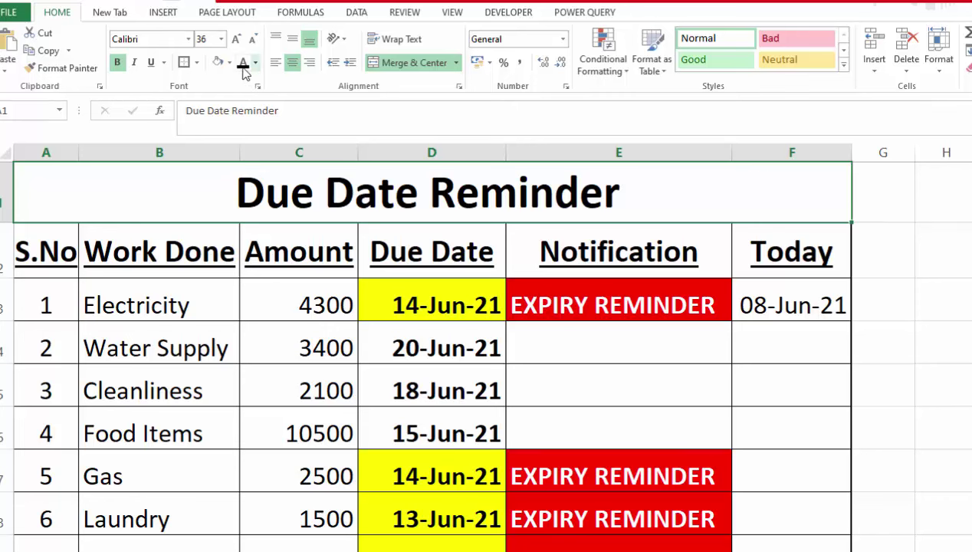
left_click(228, 62)
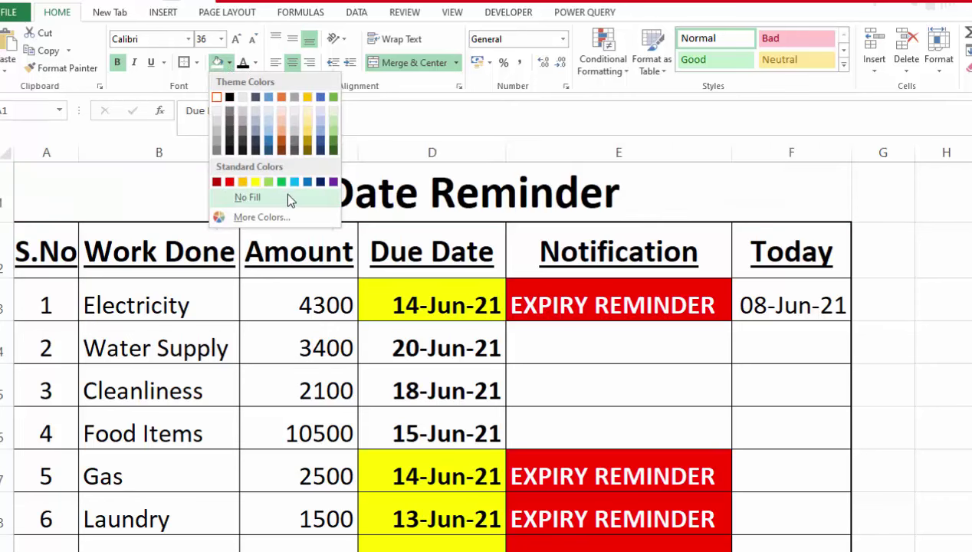
left_click(320, 181)
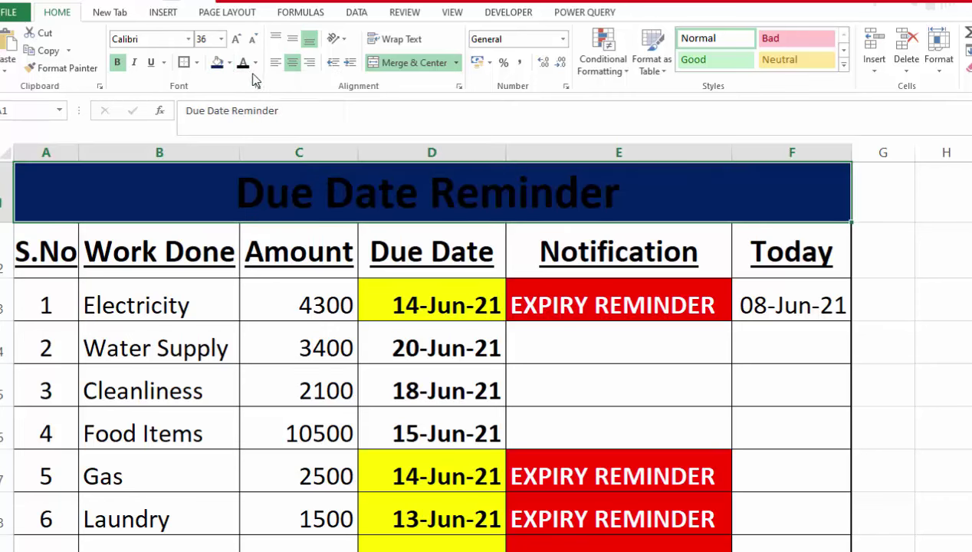
left_click(255, 63)
left_click(246, 121)
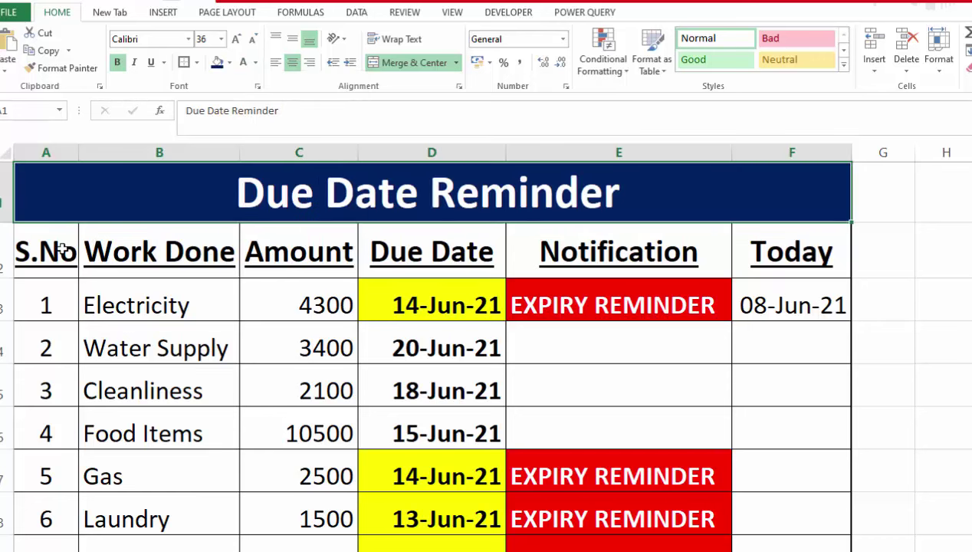
Step: Fill the header row, S.No through Today, with gold
left_click_drag(81, 240, 734, 261)
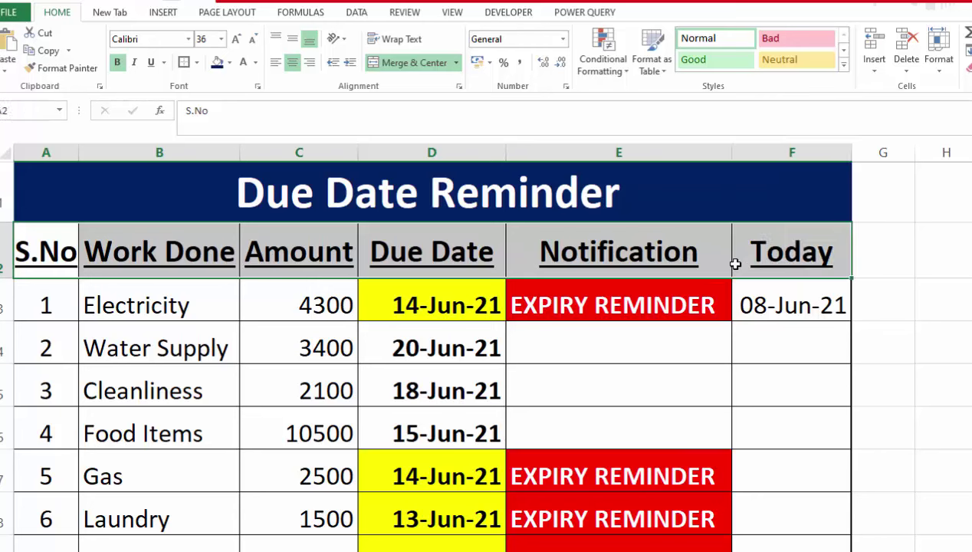
left_click(229, 63)
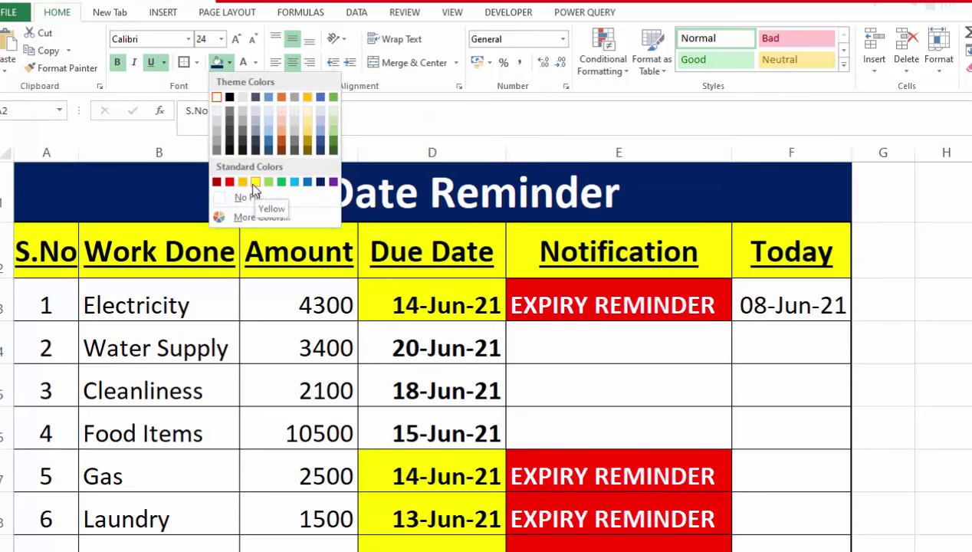
left_click(243, 182)
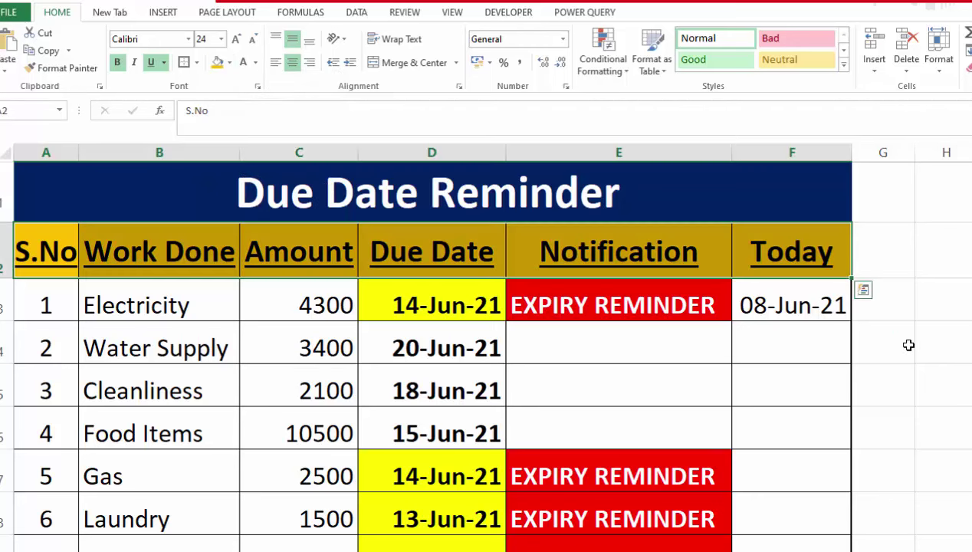
left_click(906, 343)
Step: Change item 8's due date to 14-Jun-21 and check its reminder formula now flags EXPIRY REMINDER
scroll(481, 343, "down", 1)
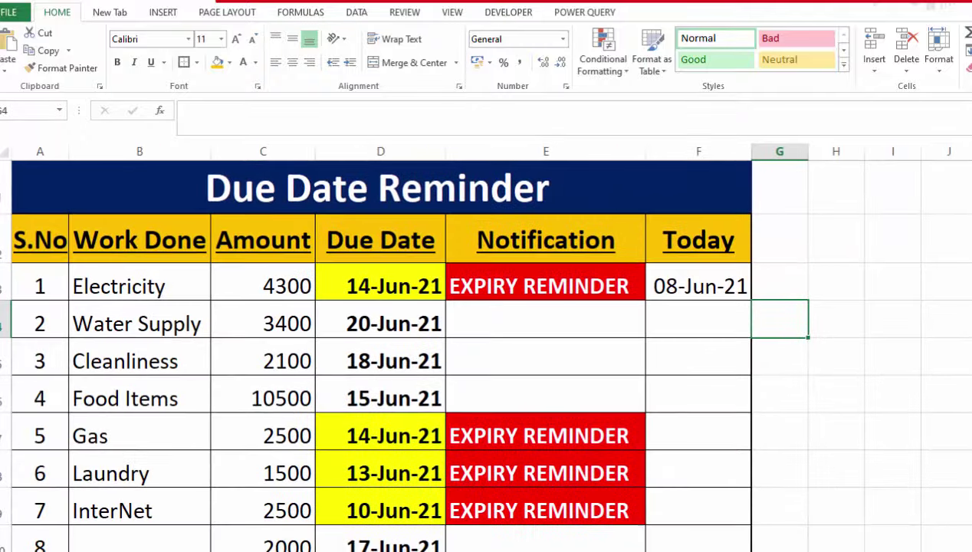
scroll(481, 343, "down", 1)
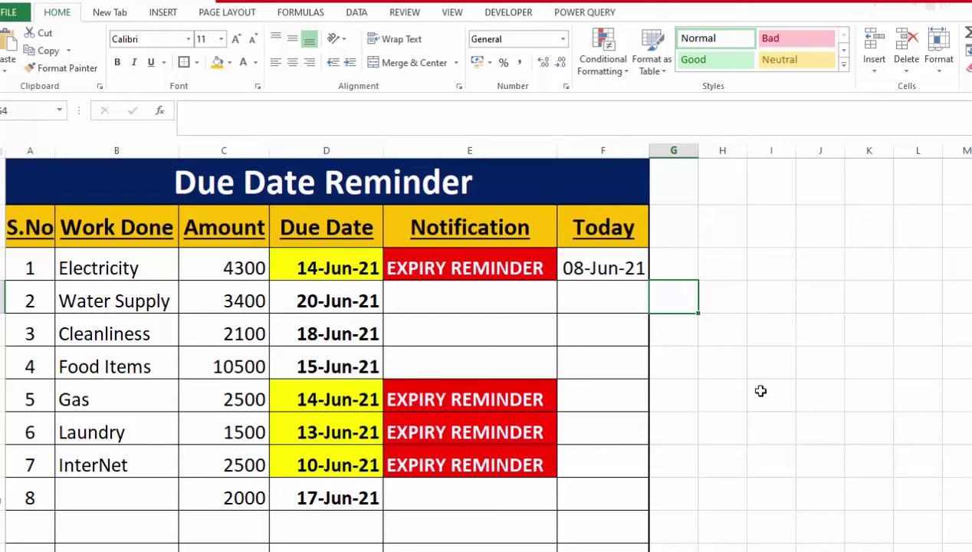
scroll(760, 391, "up", 1)
left_click(390, 483)
double_click(391, 483)
type("14/06/2021")
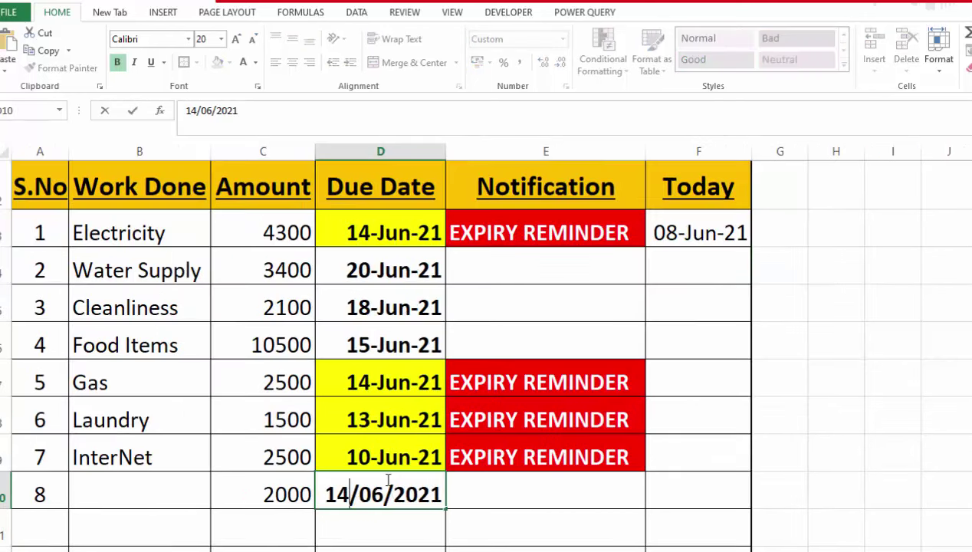
key("ctrl+Return")
left_click(459, 491)
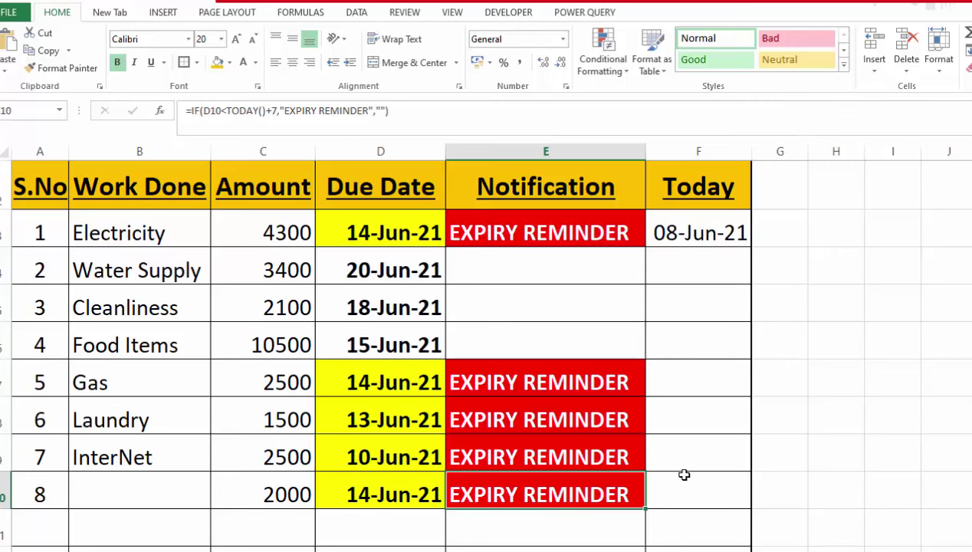
scroll(895, 372, "up", 1)
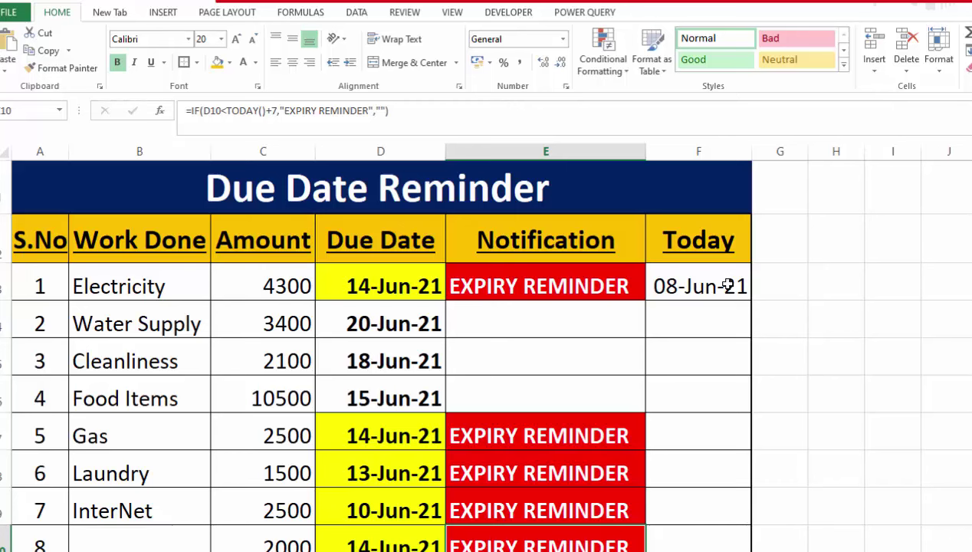
double_click(593, 289)
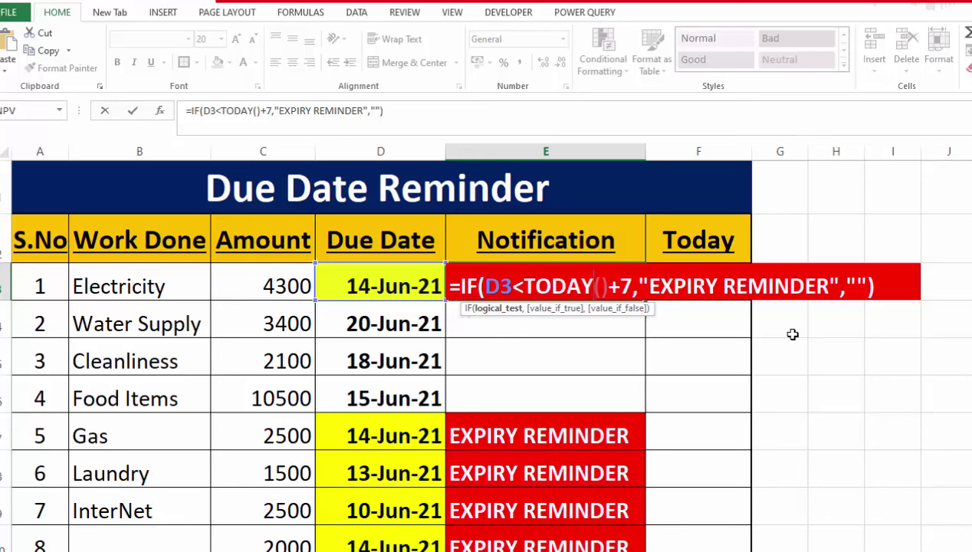
key("Tab")
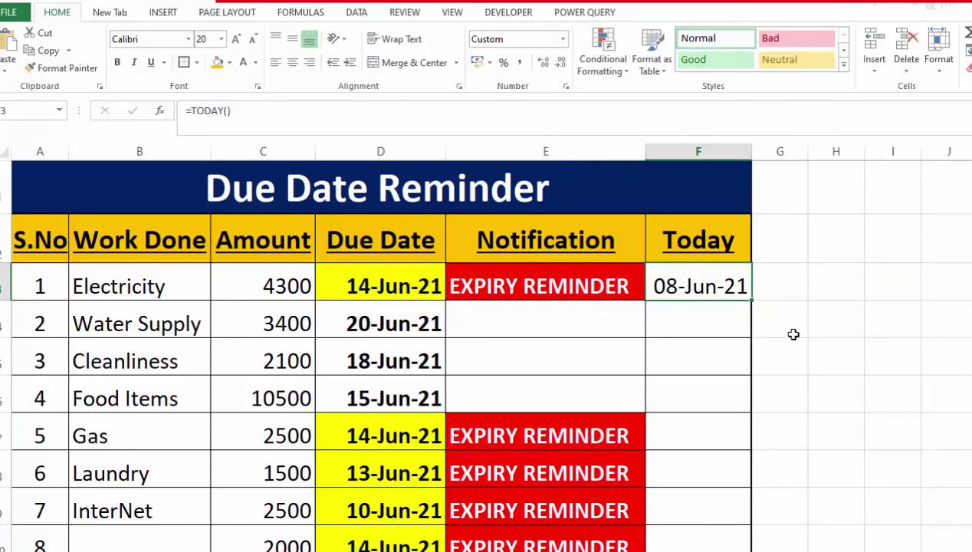